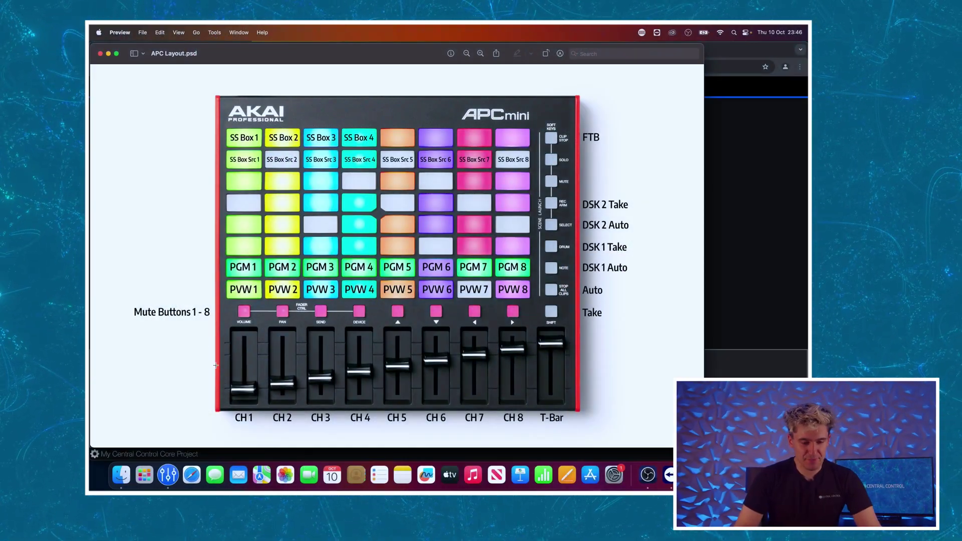
Examine the channel faders, mute buttons, T-Bar, PVW and PGM rows and unlabelled middle rows in the APC mini layout image
drag(210, 302, 526, 408)
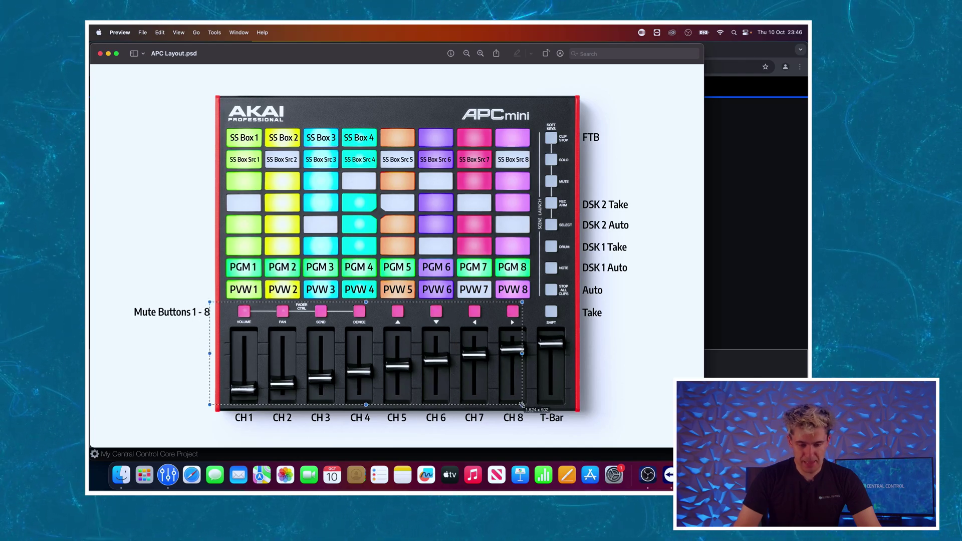
click(181, 372)
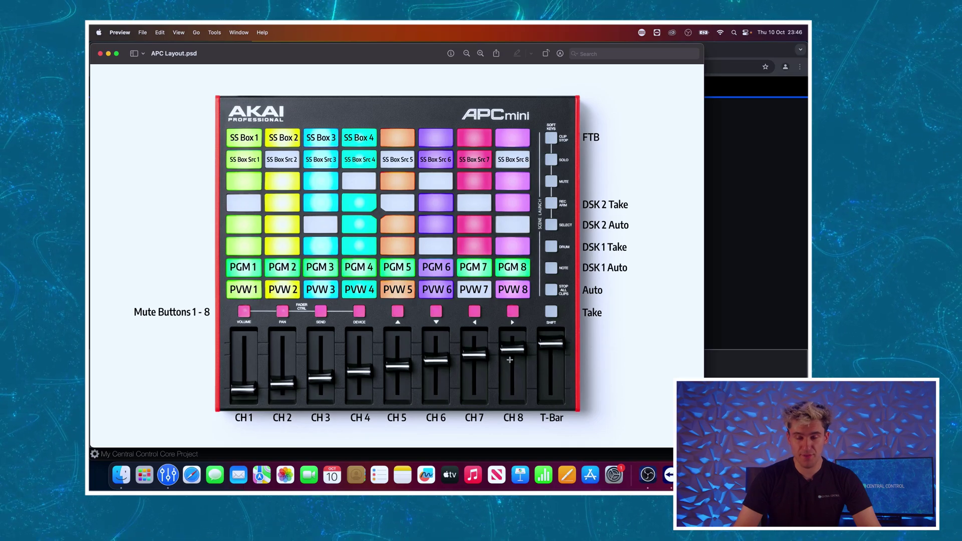
drag(222, 302, 528, 322)
click(153, 330)
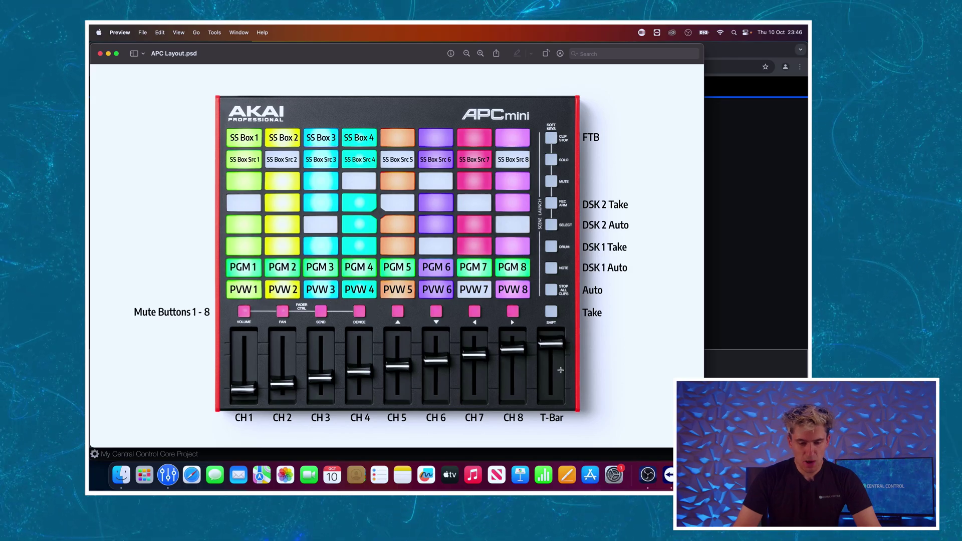
drag(530, 335, 587, 397)
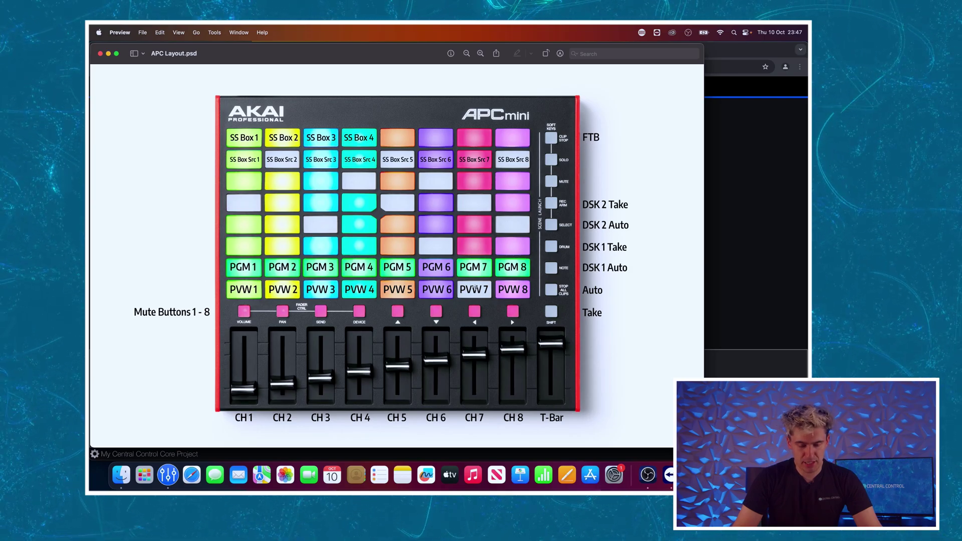
drag(211, 279, 531, 299)
click(307, 263)
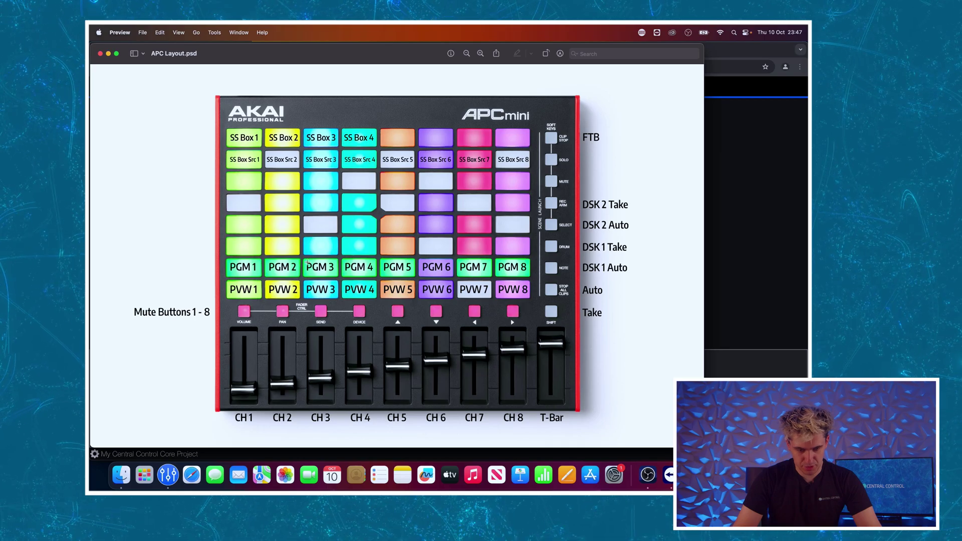
drag(217, 256, 540, 277)
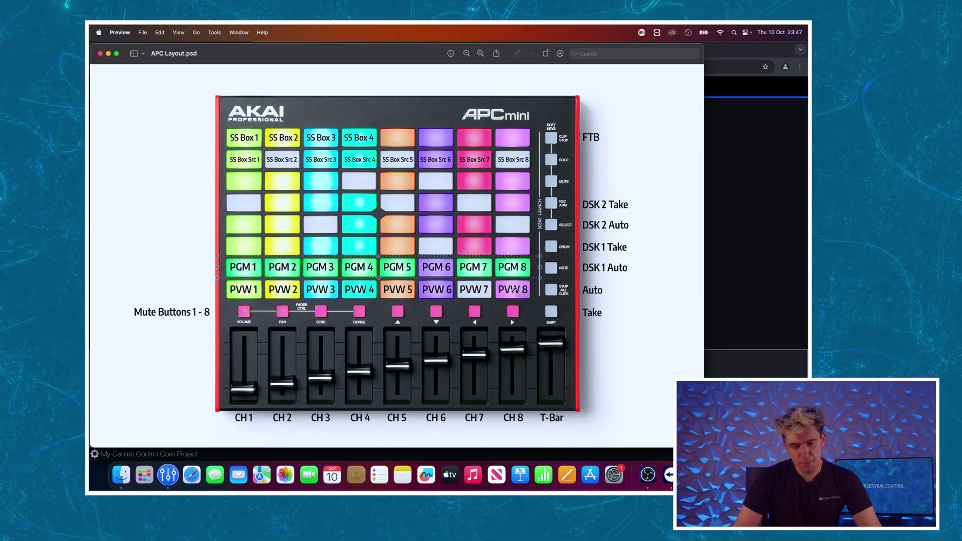
drag(219, 172, 536, 257)
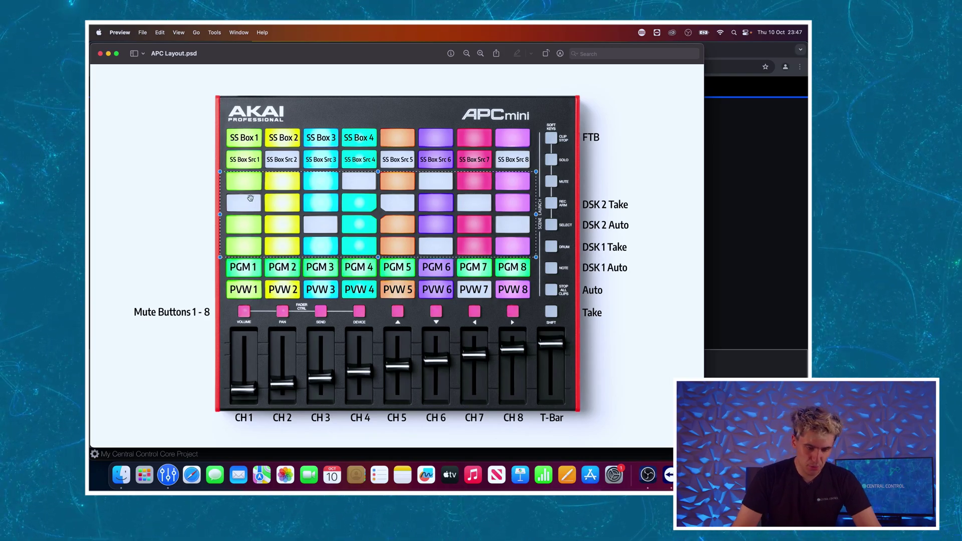
click(191, 191)
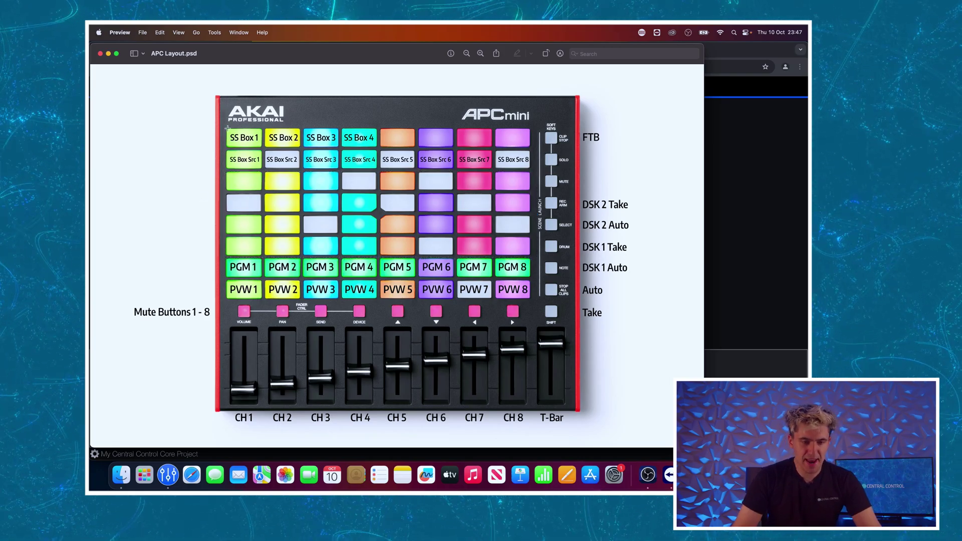
Examine the SS Box and SS Box Src rows in the APC mini layout image, and close the image viewer
drag(220, 124, 533, 171)
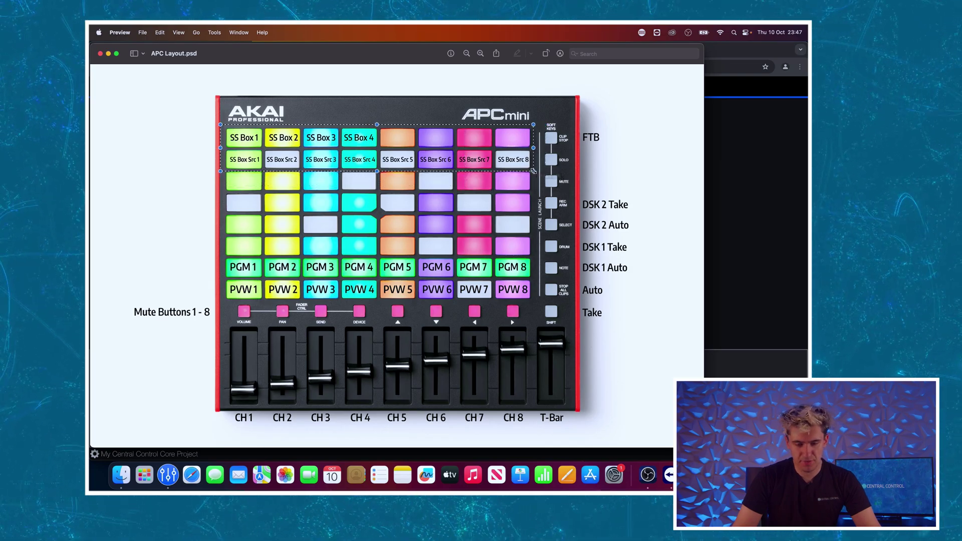
click(518, 181)
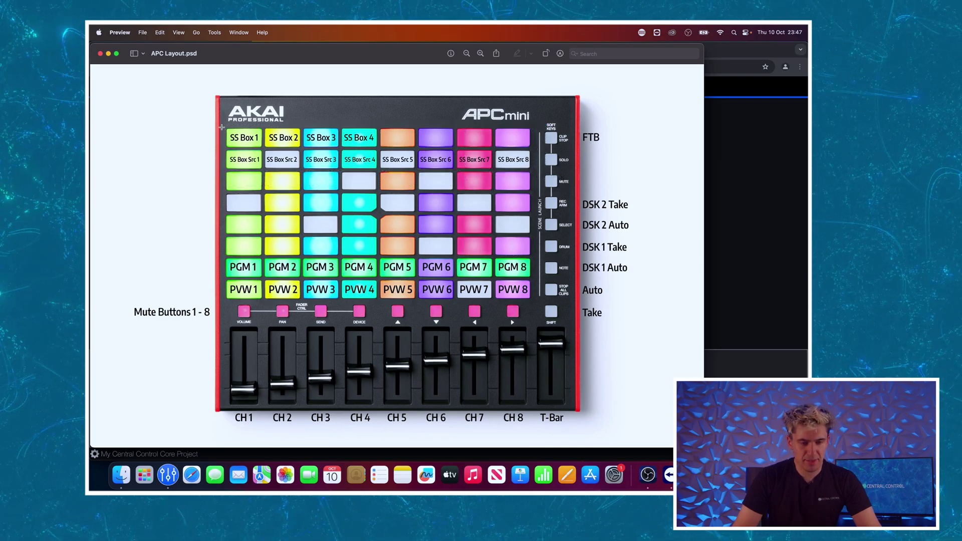
drag(222, 128, 380, 148)
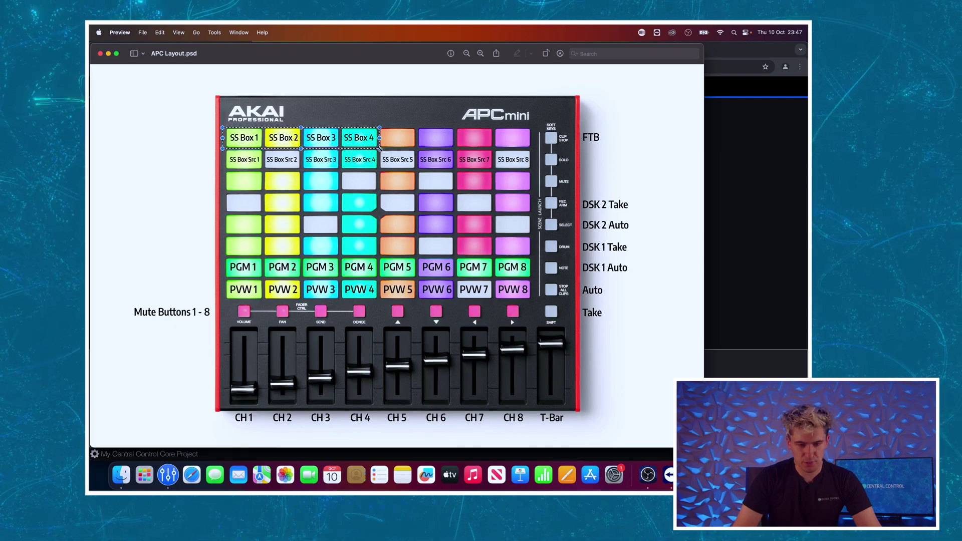
click(197, 173)
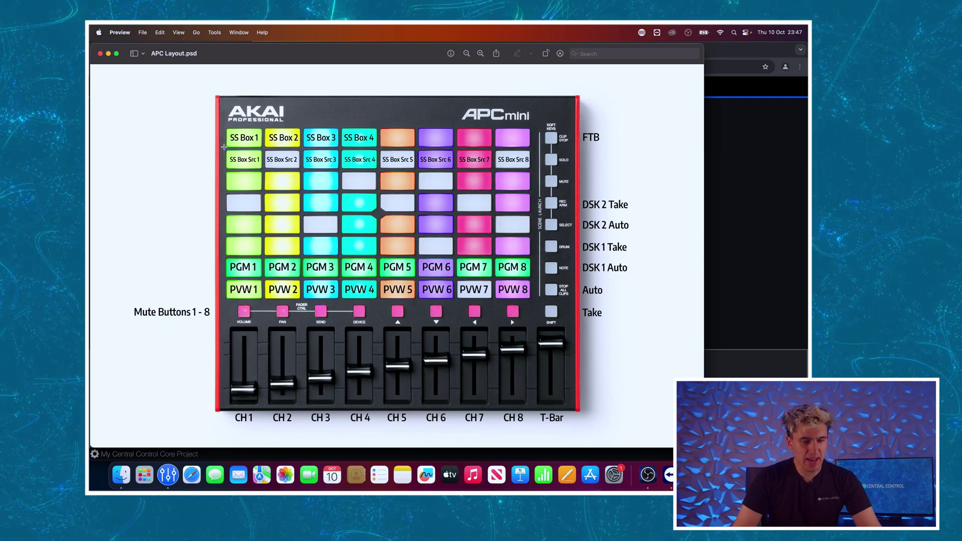
drag(221, 147, 531, 165)
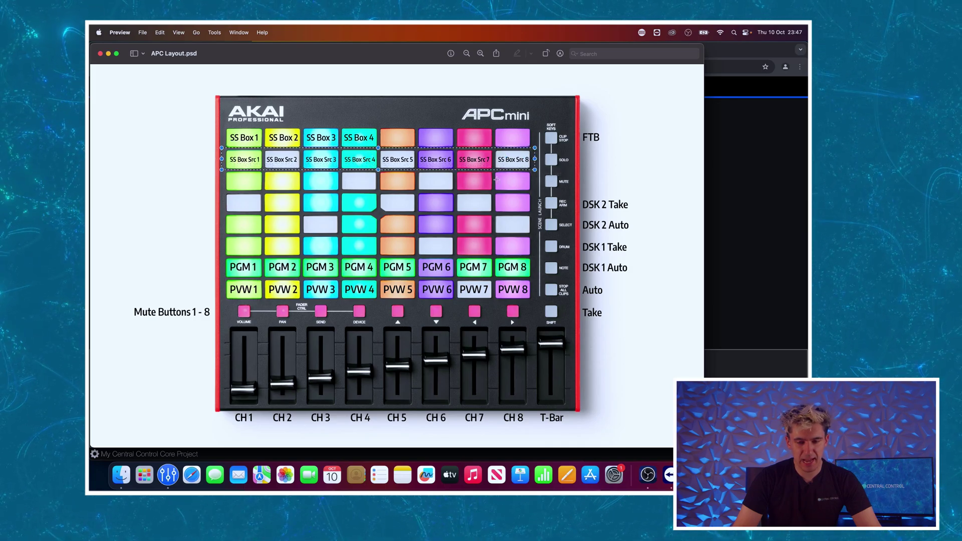
click(475, 179)
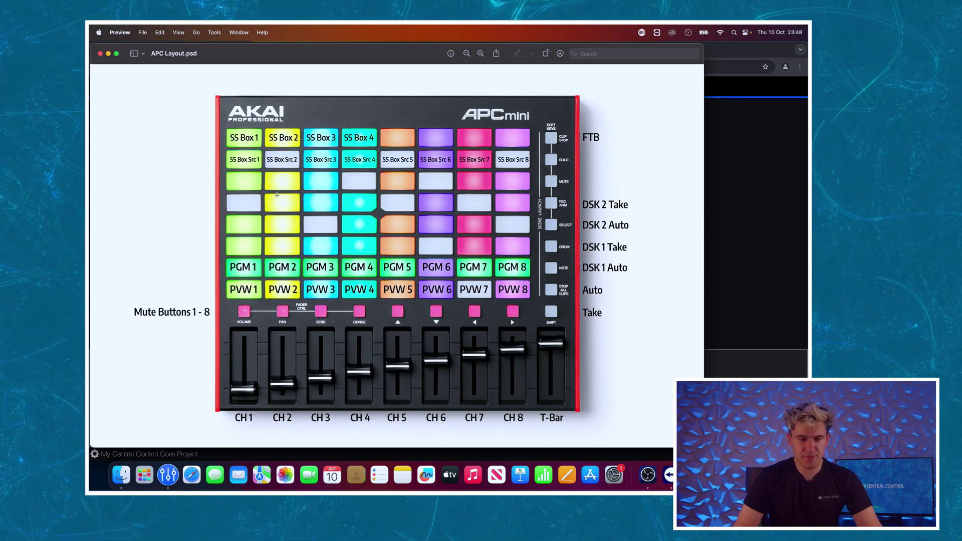
key(super+q)
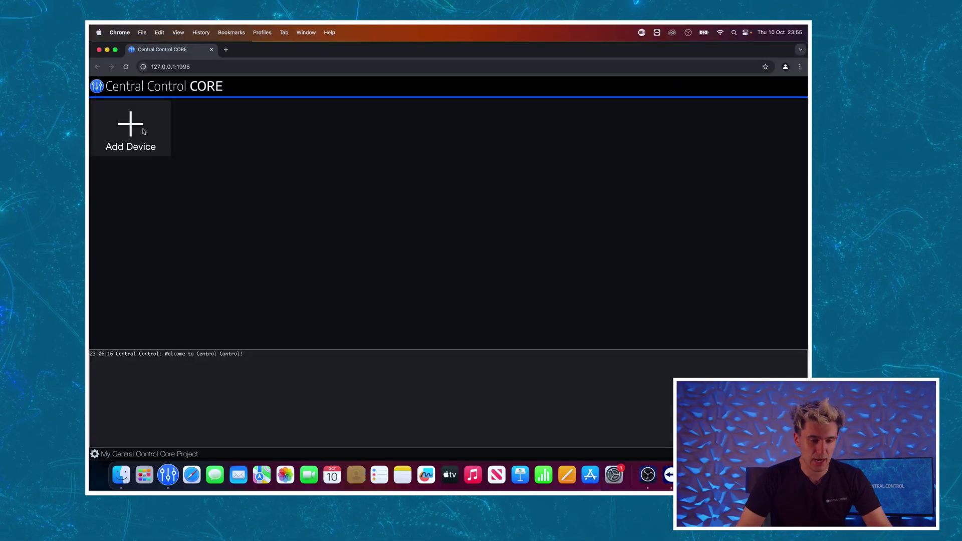
Search the device library for "atem" and add the Blackmagic Design ATEM (Core) device under its default name
click(133, 123)
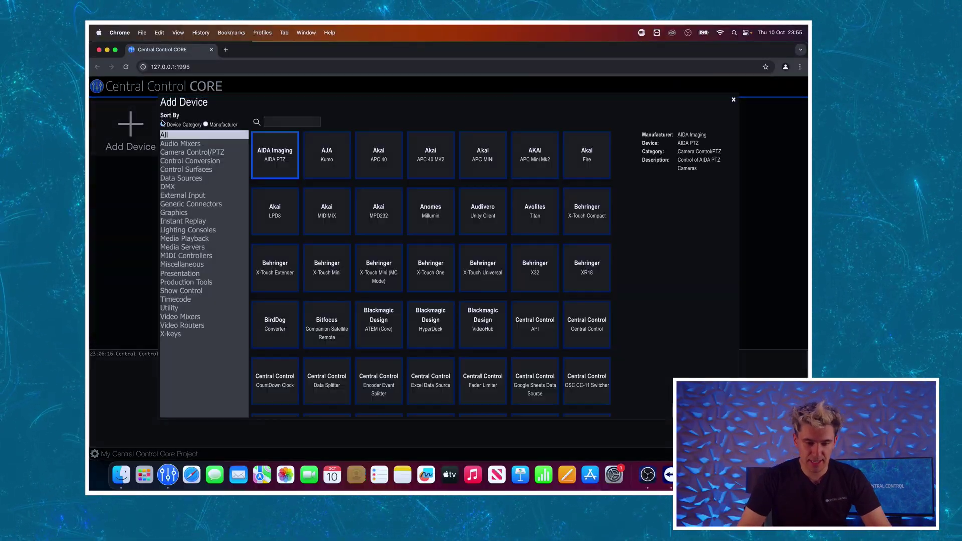
click(298, 123)
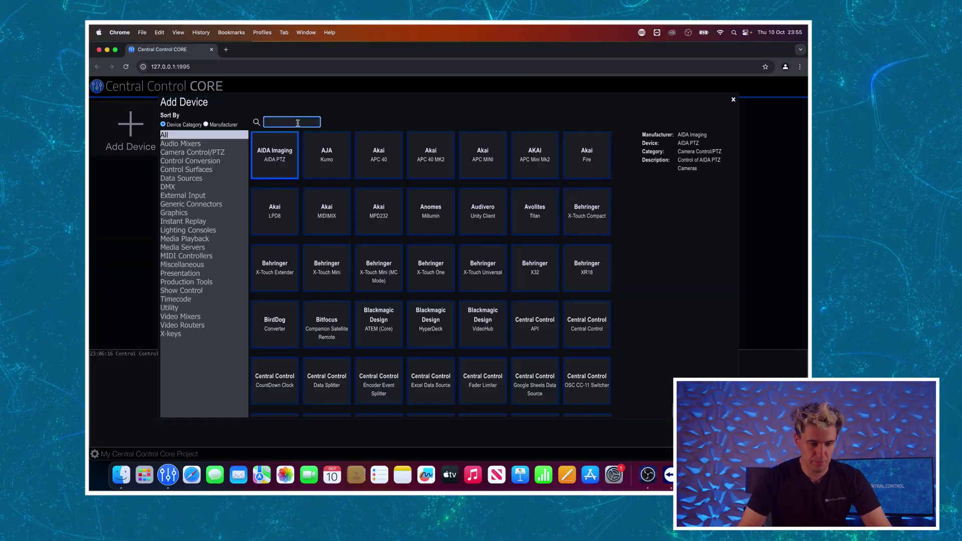
text(atem)
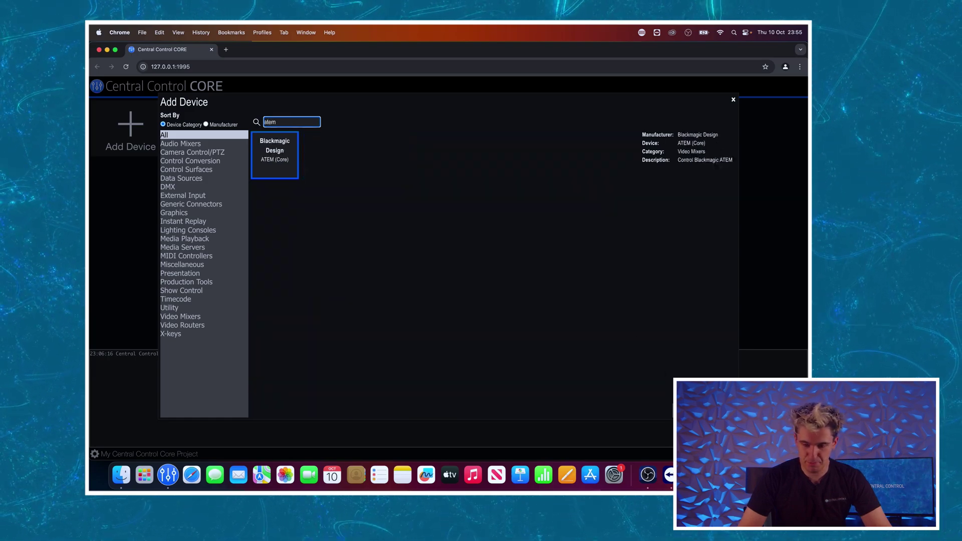
click(274, 154)
click(488, 252)
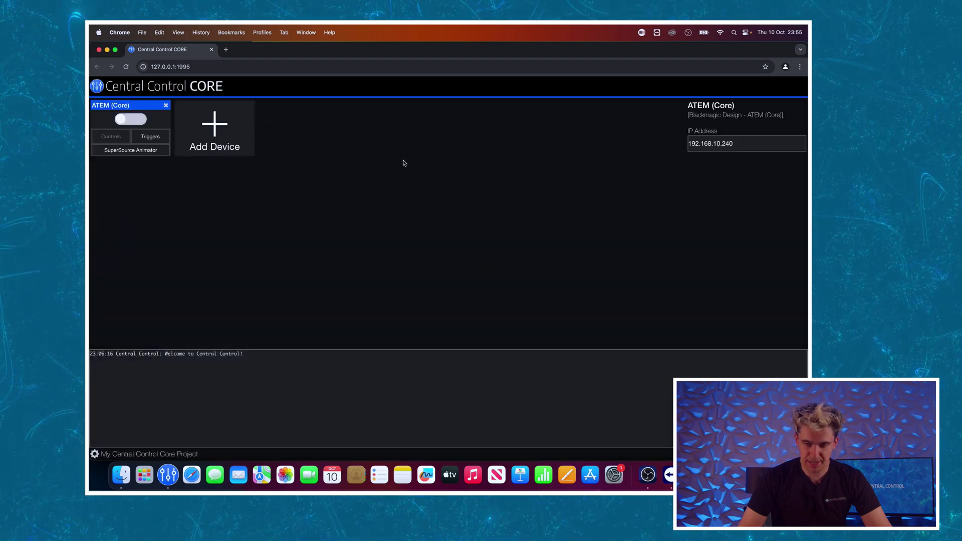
Set the ATEM (Core) device's IP address to 192.168.0.200 and enable the device
click(747, 146)
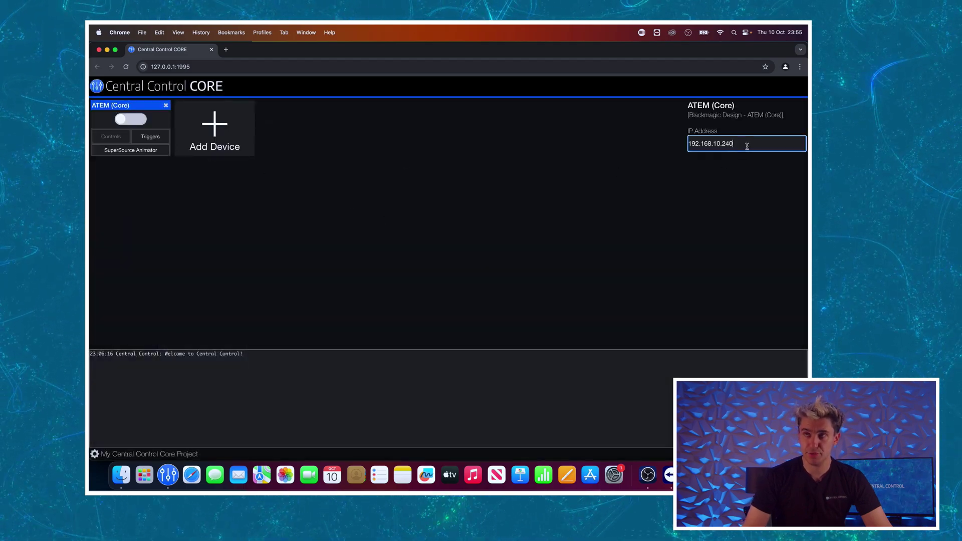
mouse_move(733, 146)
mouse_down()
mouse_move(705, 145)
mouse_move(740, 159)
mouse_up()
double_click(736, 145)
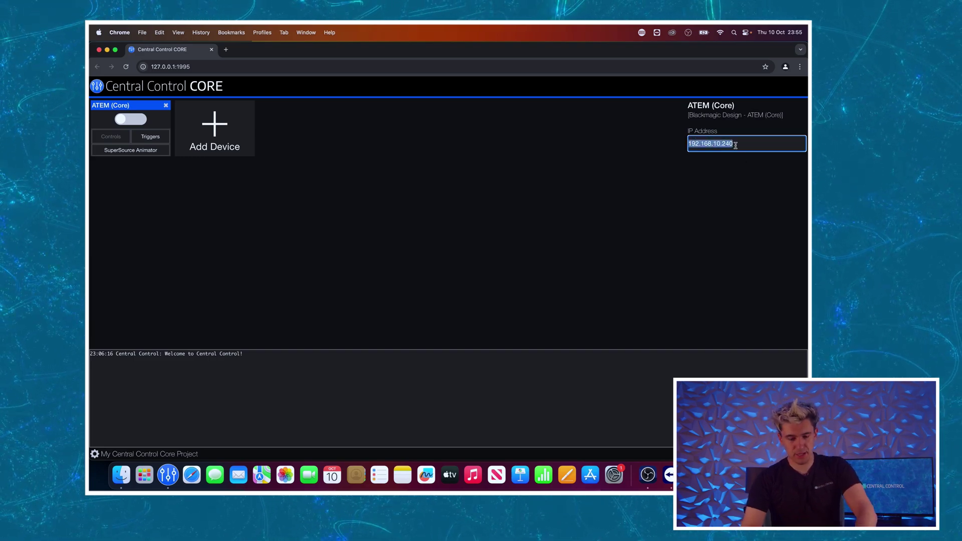
text(192.168.)
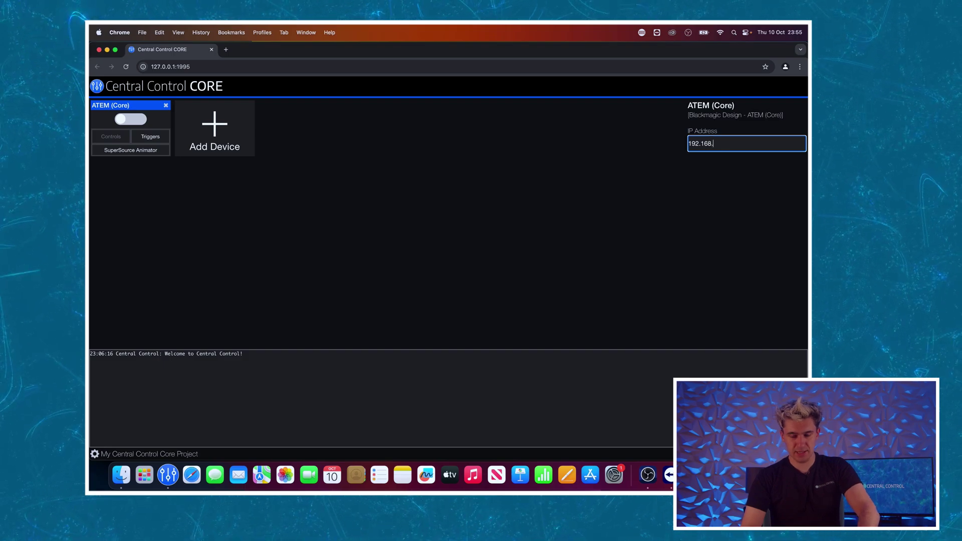
text(0.200)
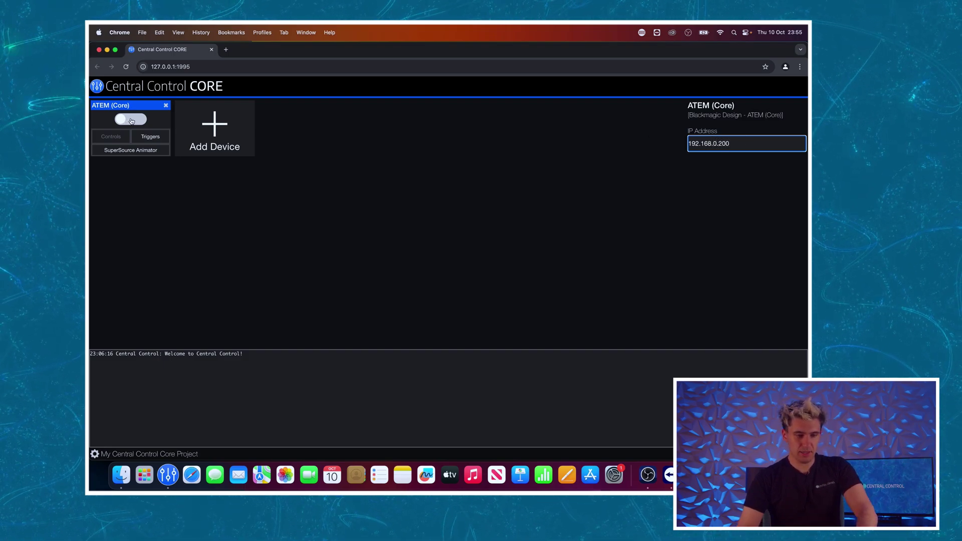
click(131, 120)
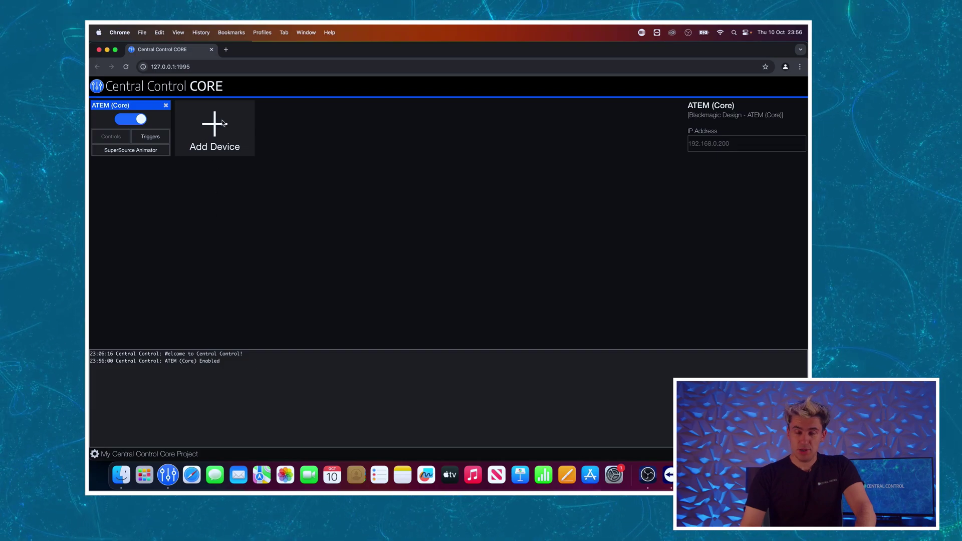
Browse the devices available to add with the search "ap", the MIDI Controllers category and the X-keys category
click(211, 125)
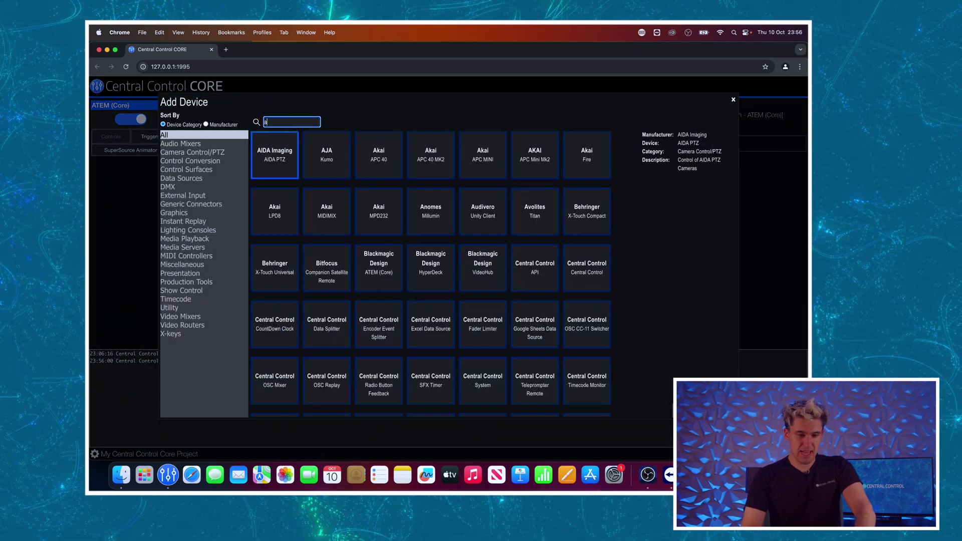
text(ap)
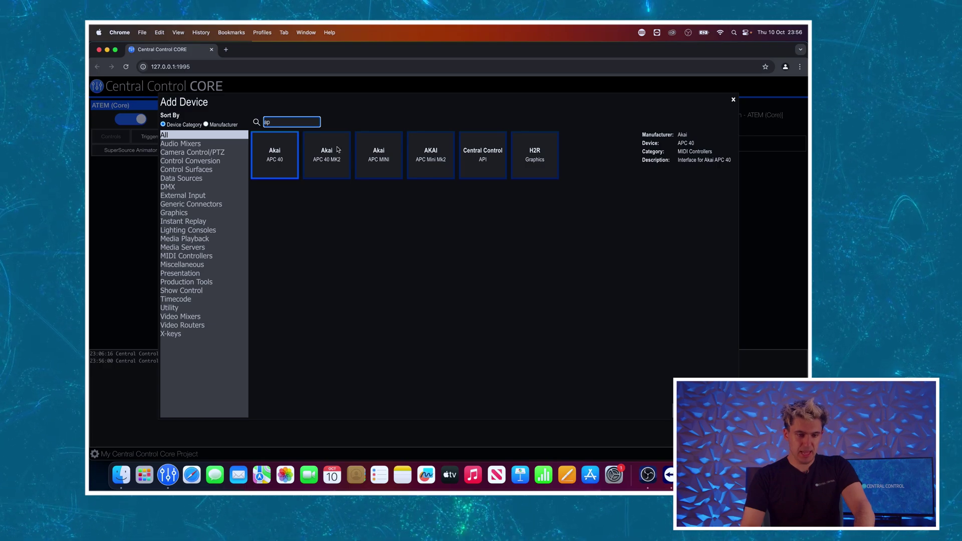
key(BackSpace)
key(BackSpace)
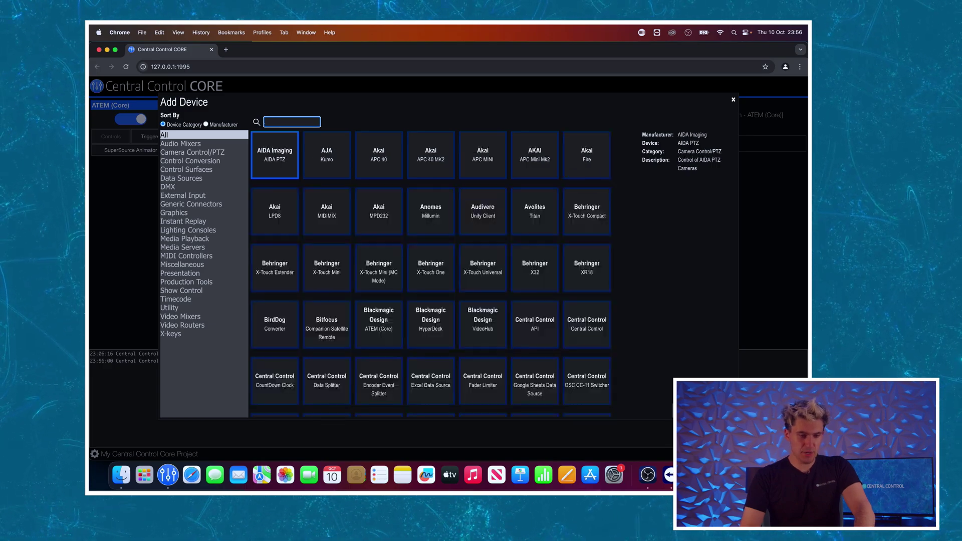
click(192, 256)
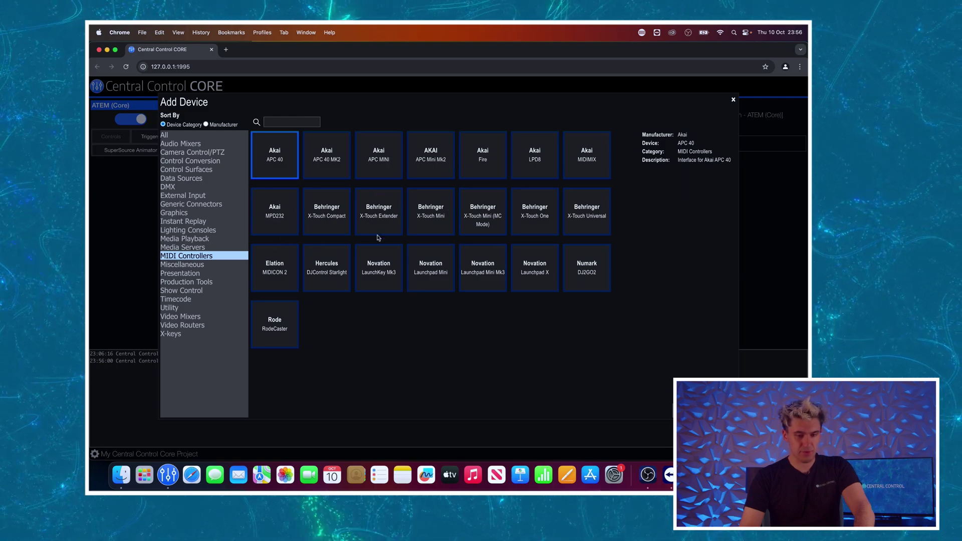
click(186, 334)
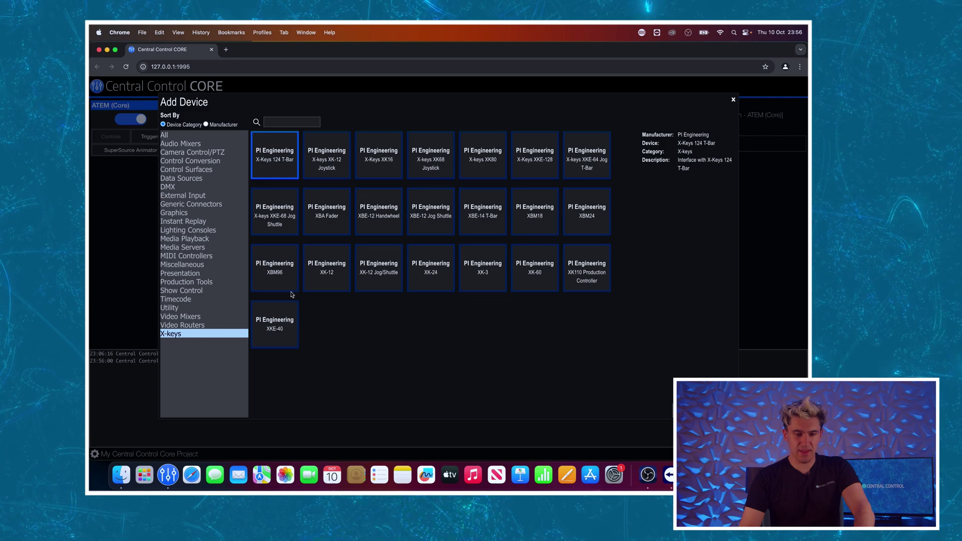
Add the AKAI APC Mini Mk2 from the MIDI Controllers category, keeping its default device name
click(191, 257)
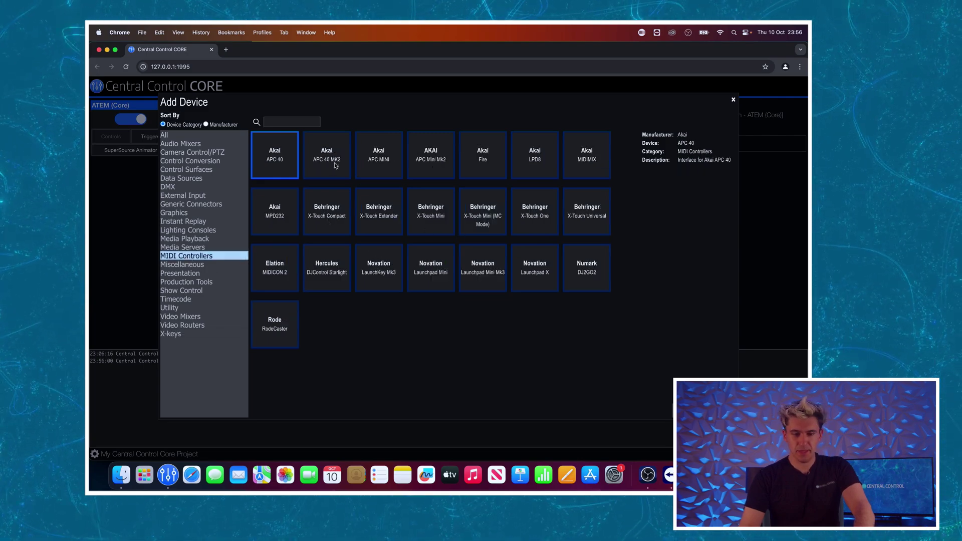
click(443, 161)
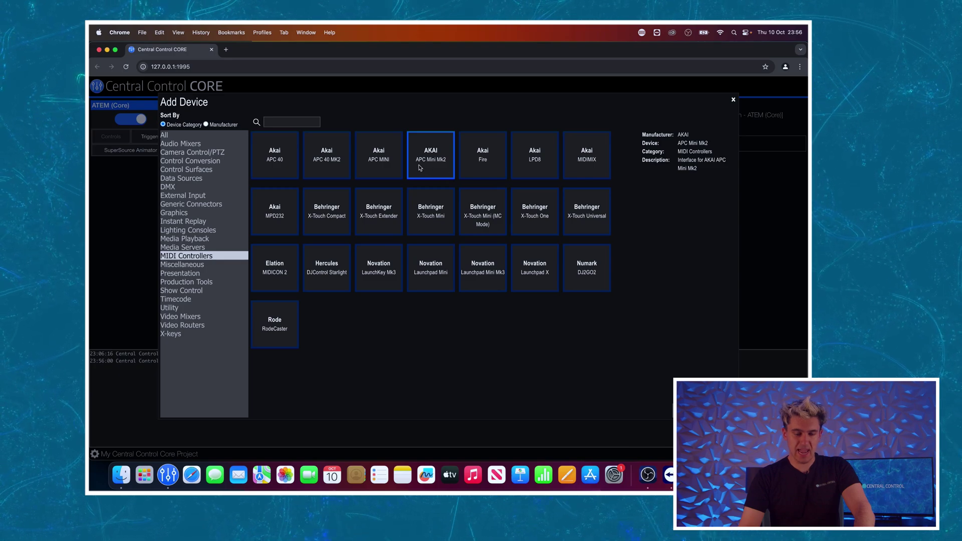
key(Return)
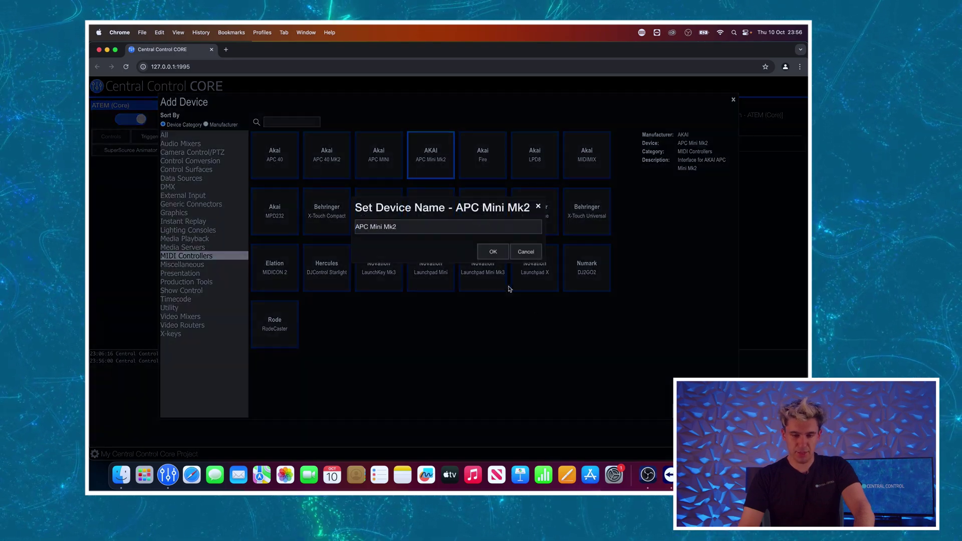
click(492, 255)
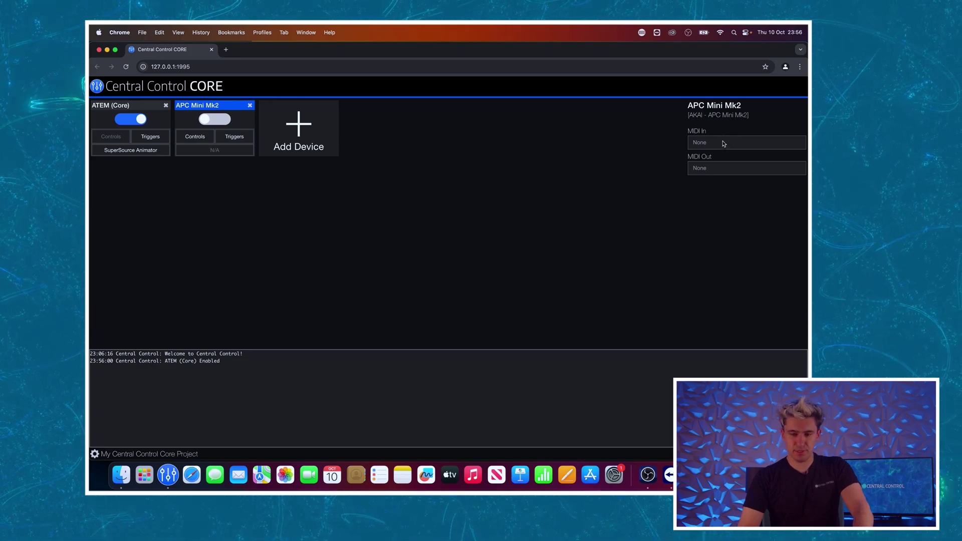
Set both MIDI In and MIDI Out of the APC Mini Mk2 to "APC mini mk2 Control" and enable the device
click(720, 143)
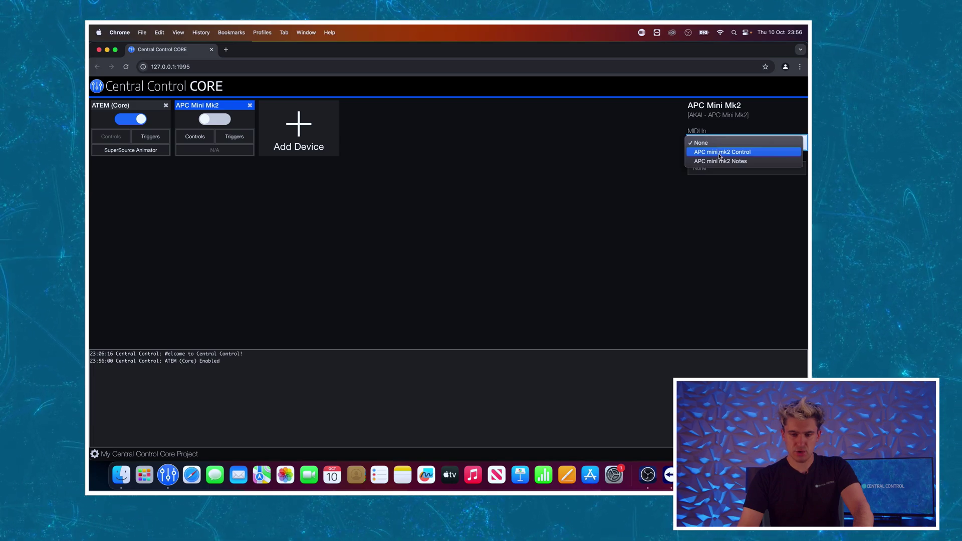
click(720, 155)
click(717, 170)
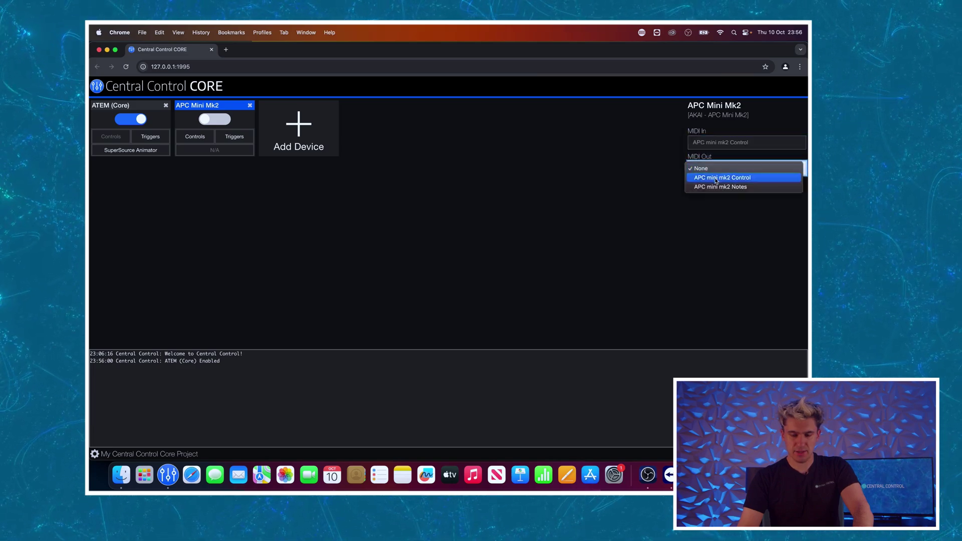
key(Escape)
click(716, 179)
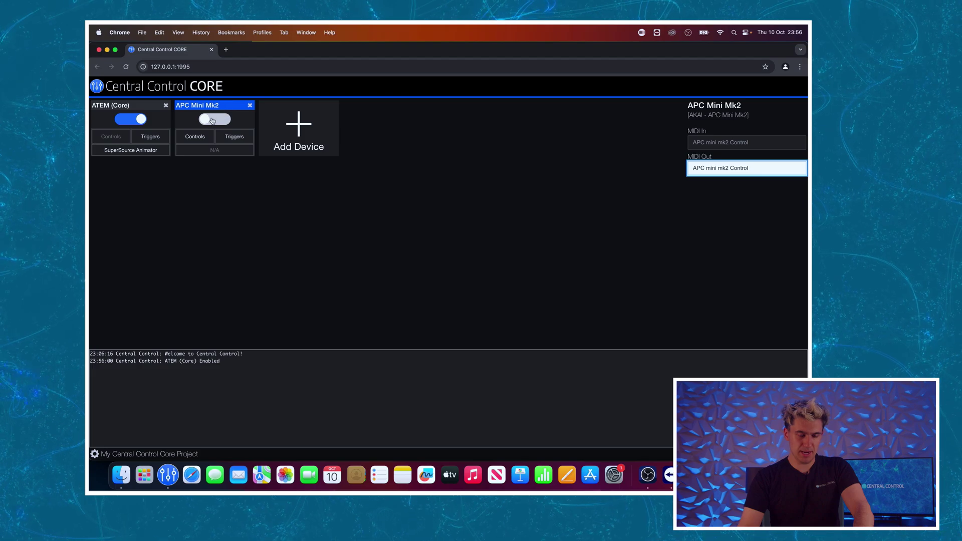
click(213, 120)
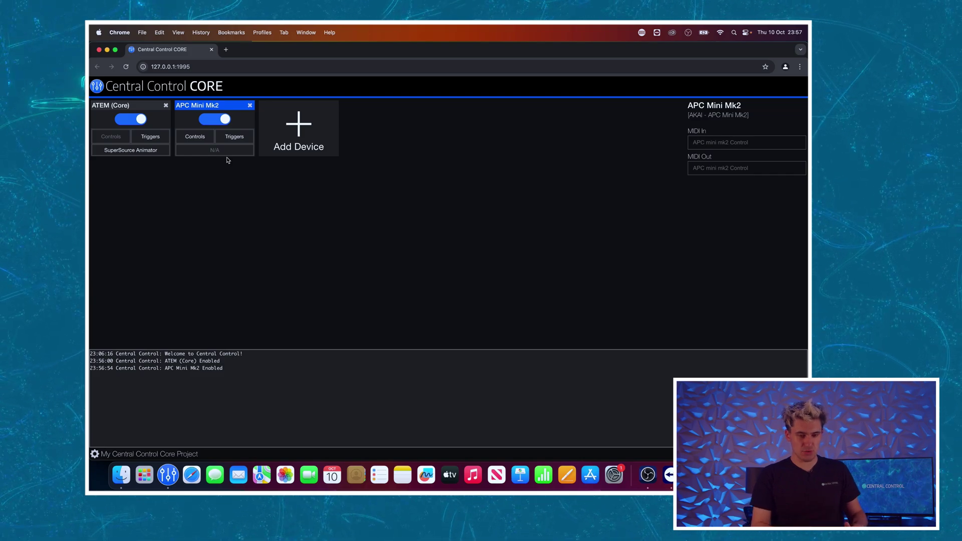
Arrange the browser window and the APC Layout.psd preview side by side, with the button layout enlarged enough to read
drag(808, 149, 530, 149)
click(696, 182)
key(super+Tab)
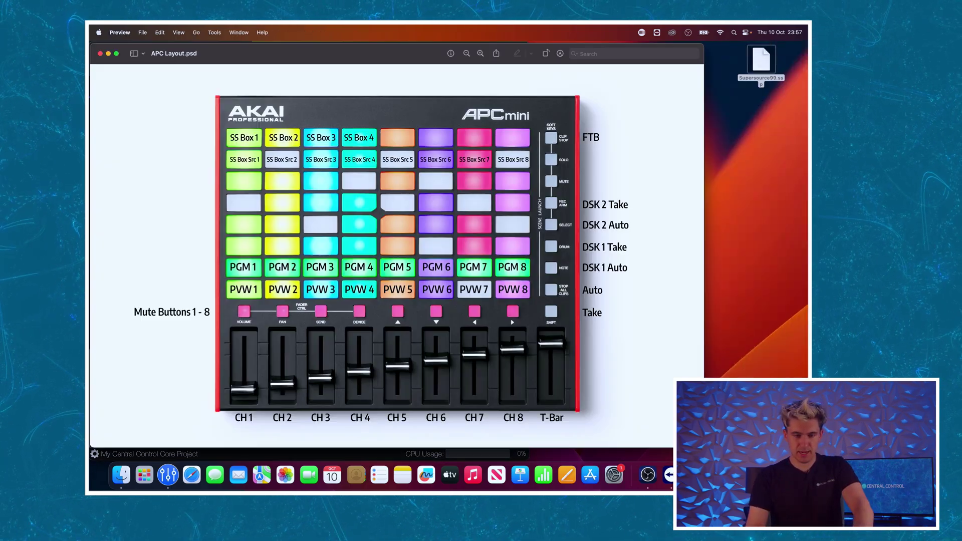
drag(89, 45, 420, 57)
drag(568, 70, 676, 61)
scroll(607, 274, up, 5)
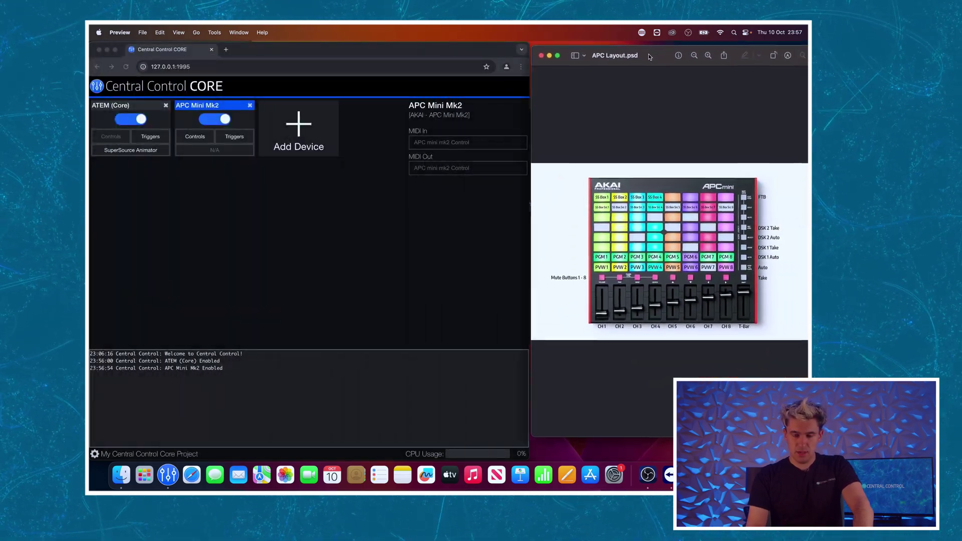
scroll(606, 273, down, 3)
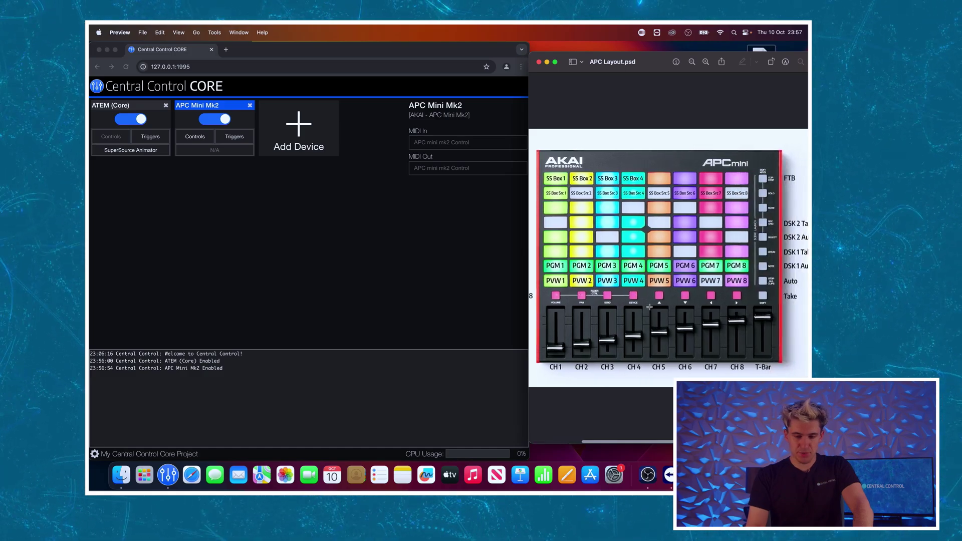
scroll(613, 306, right, 2)
scroll(614, 306, left, 3)
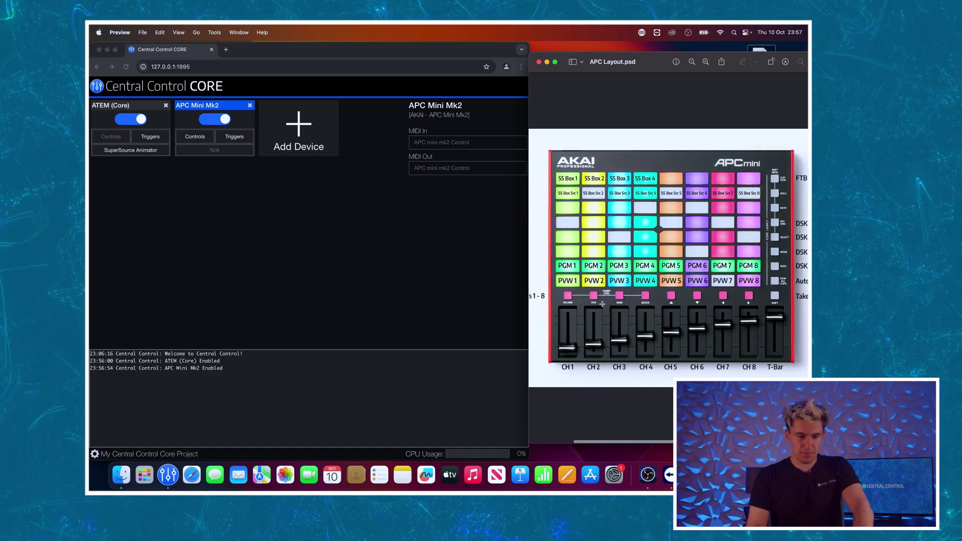
Open the APC Mini Mk2's control mapping in a widened browser window, list its faders and turn on Jump To Control
click(197, 141)
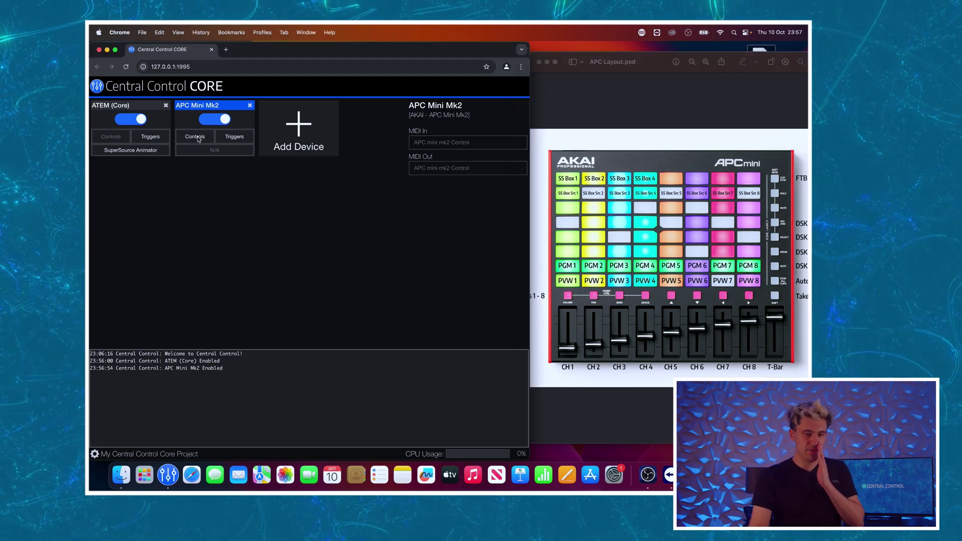
click(198, 140)
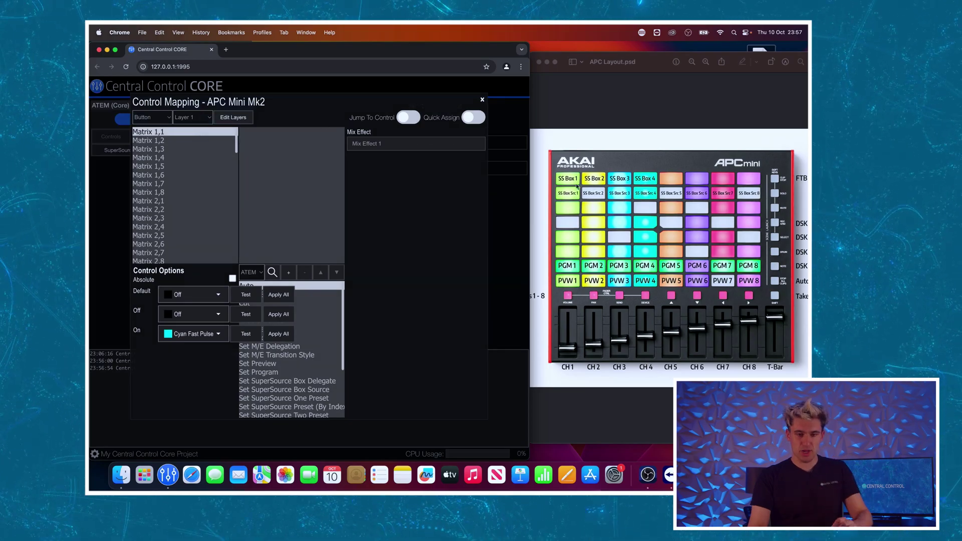
drag(530, 177, 725, 181)
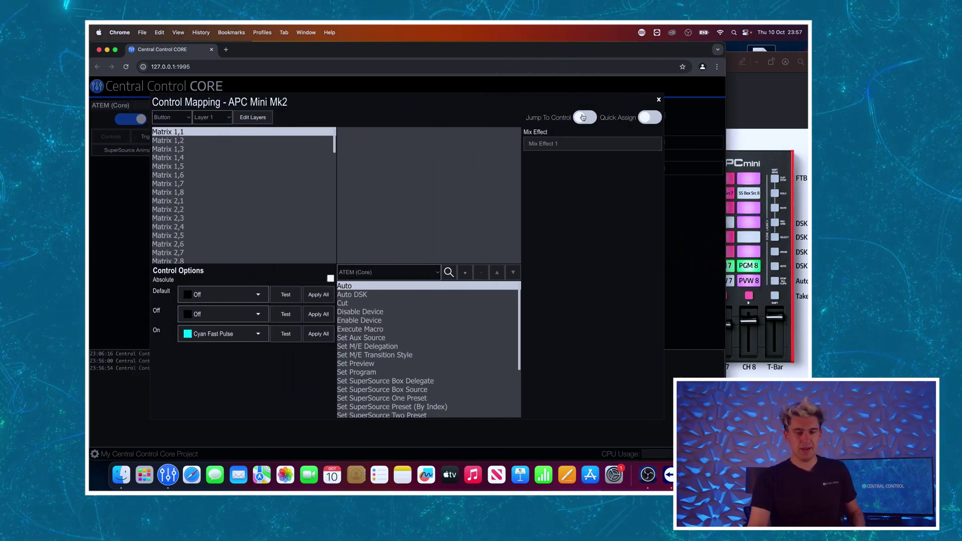
click(170, 118)
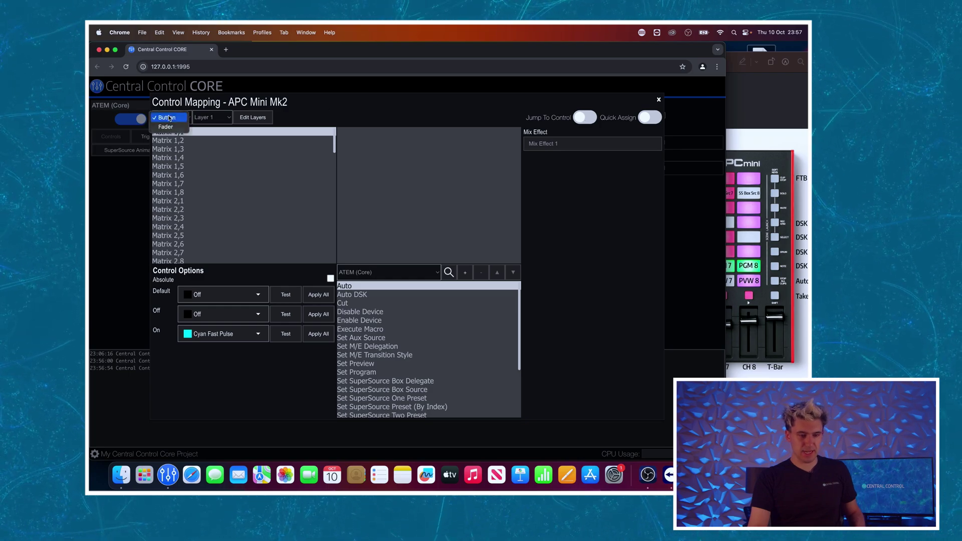
click(166, 127)
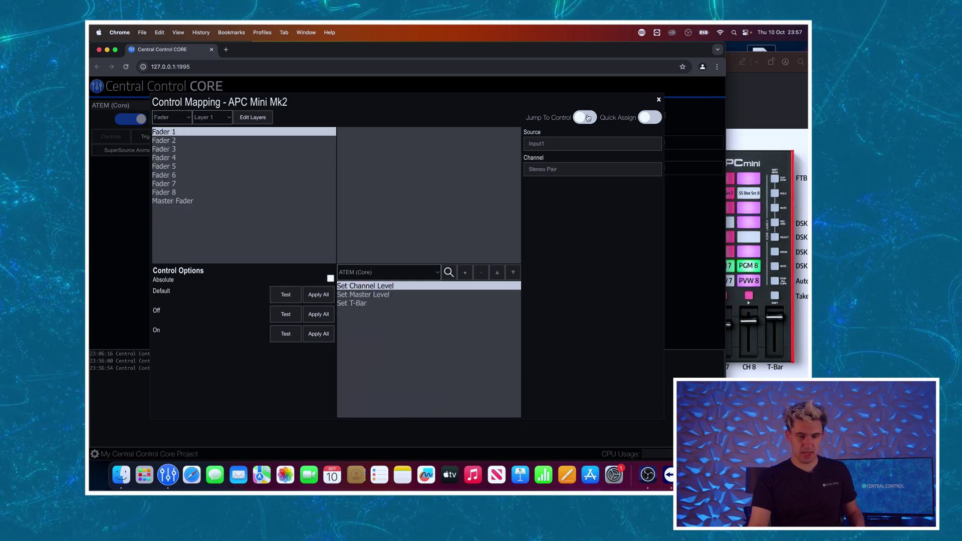
click(583, 118)
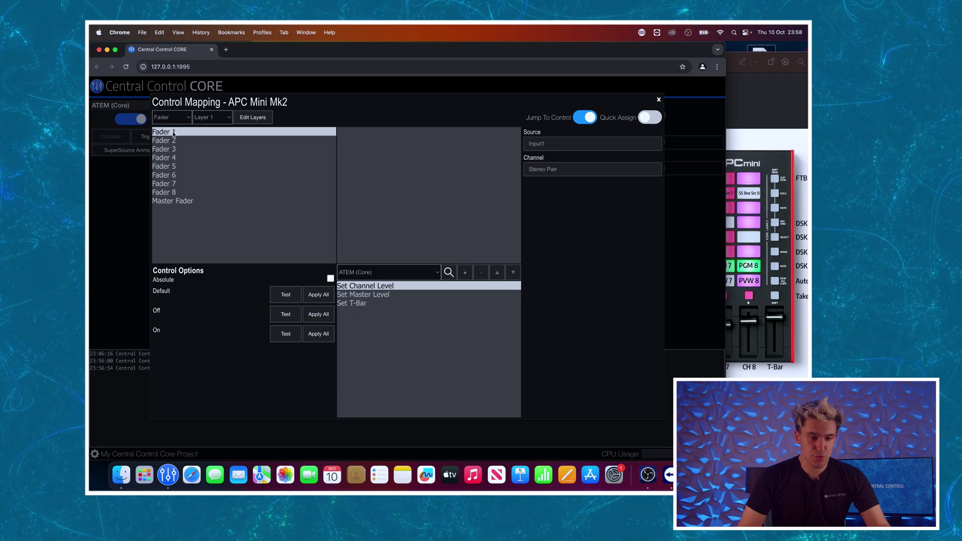
Assign the ATEM (Core) Set Channel Level command to Fader 1 through Fader 8, starting at source Input1 with Stereo Pair
drag(173, 134, 174, 192)
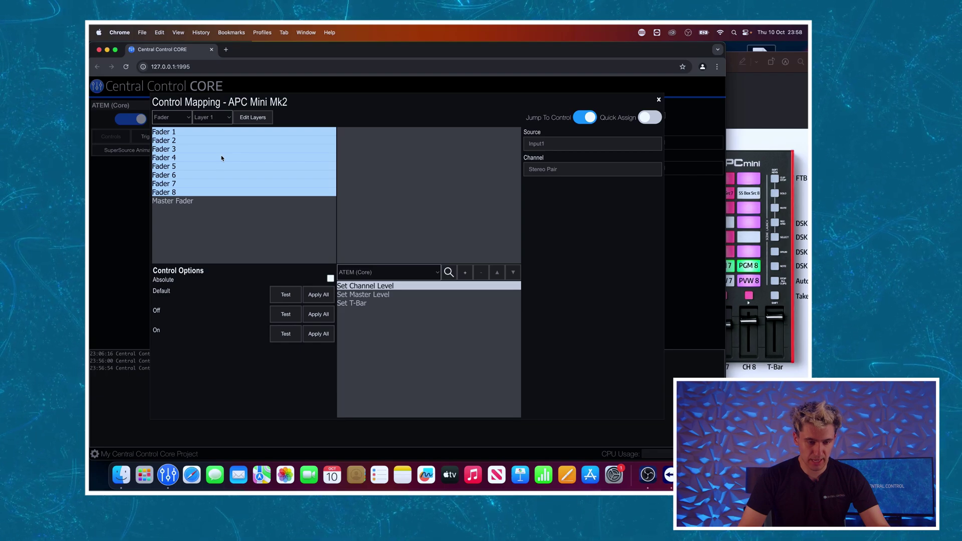
right_click(284, 173)
click(324, 200)
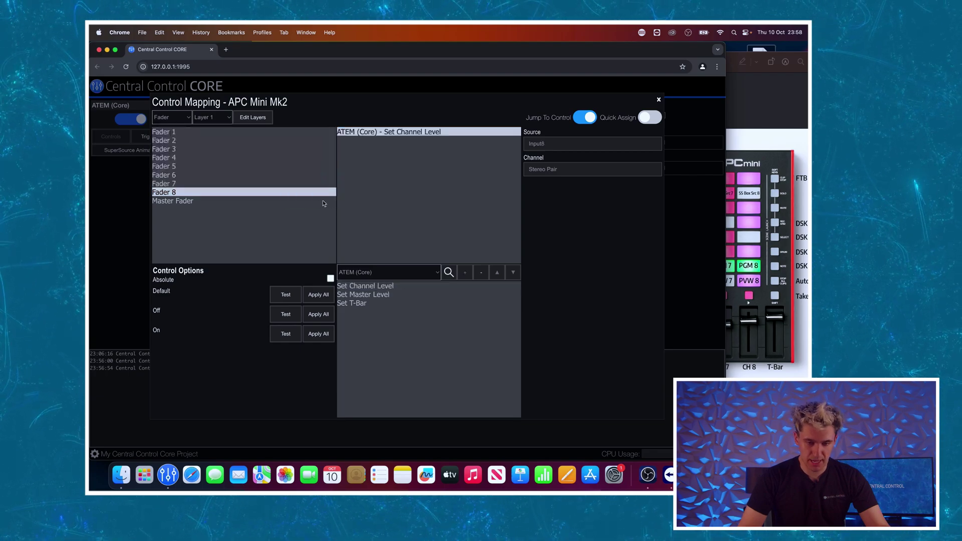
Check the source input assigned to the individual channel faders
click(232, 184)
click(228, 175)
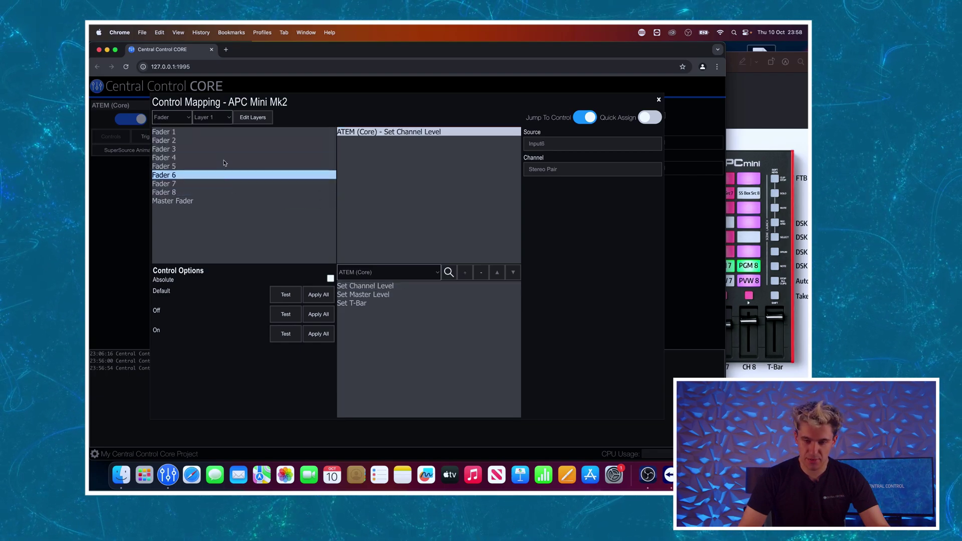
click(224, 158)
click(220, 150)
click(211, 141)
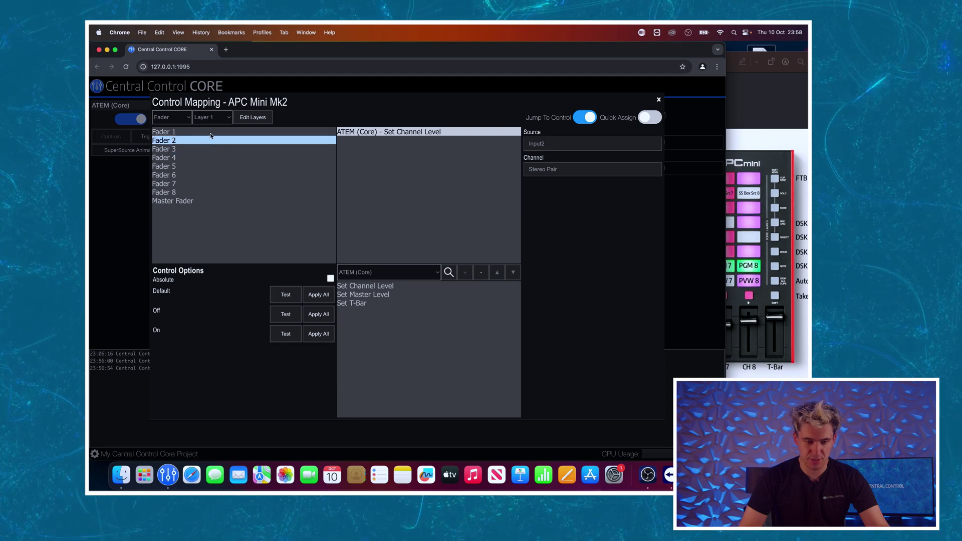
click(209, 133)
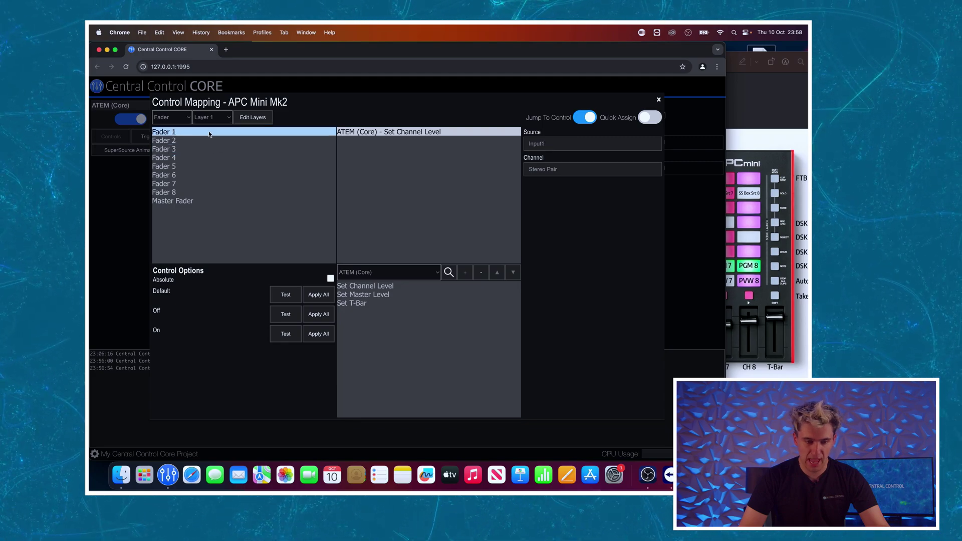
click(217, 160)
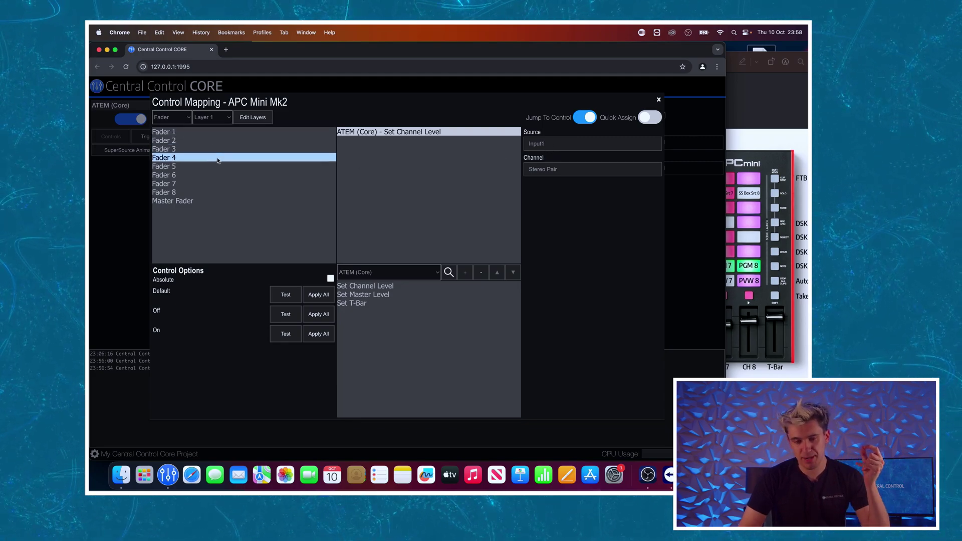
click(210, 175)
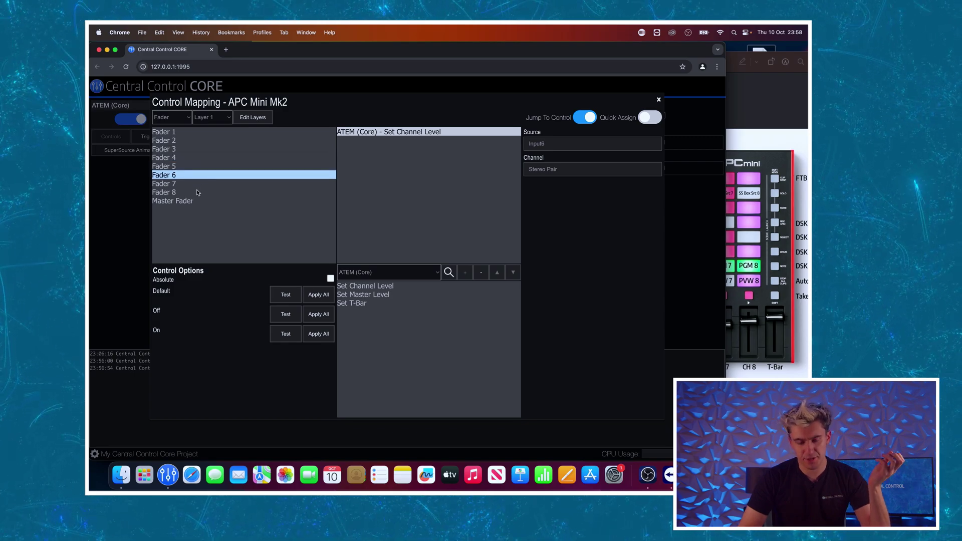
Assign the ATEM (Core) Set T-Bar command for Mix Effect 1 to the Master Fader
click(196, 201)
click(771, 258)
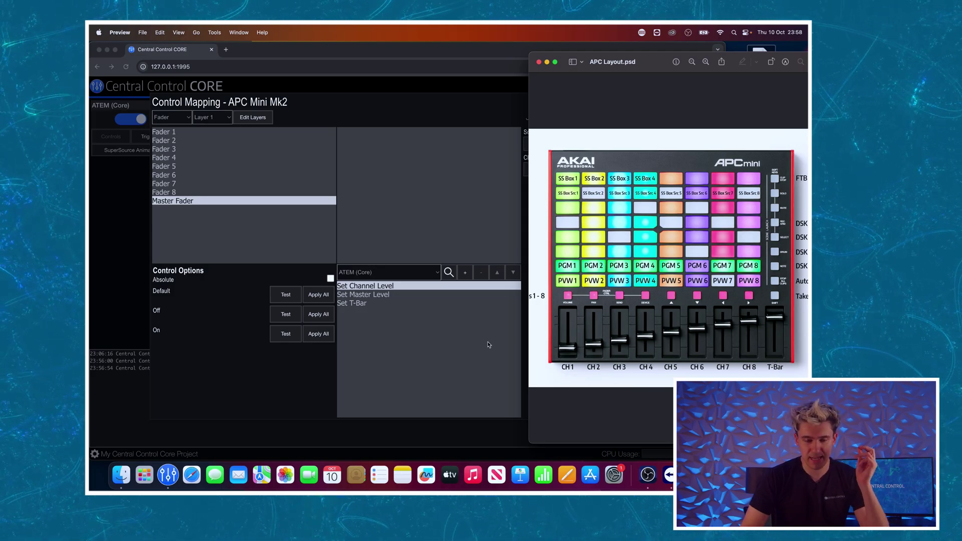
click(370, 307)
click(364, 304)
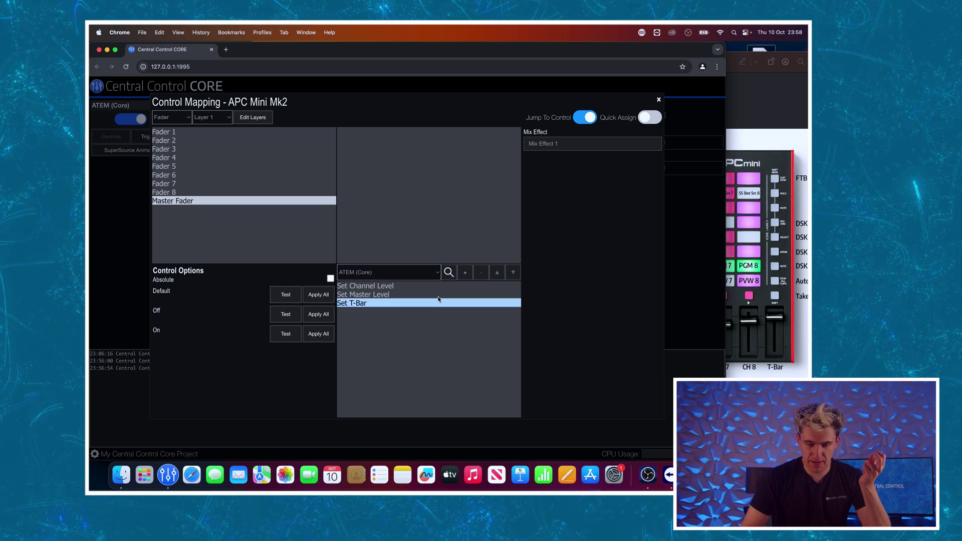
click(571, 145)
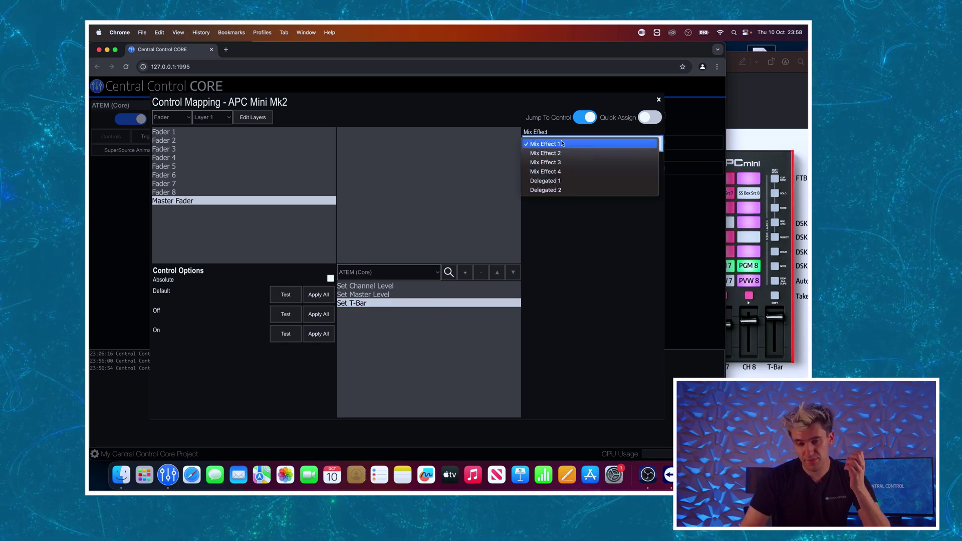
click(543, 133)
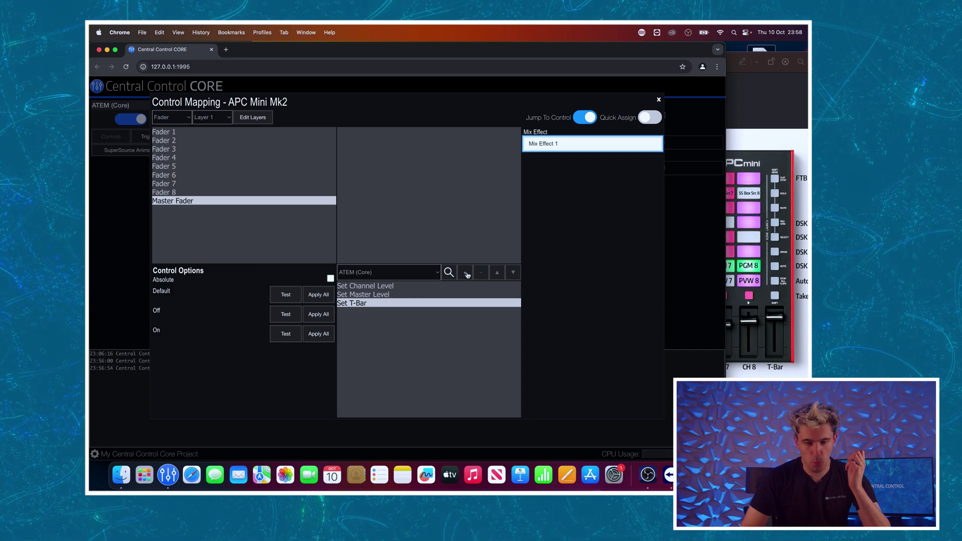
click(465, 273)
Consult the APC Layout.psd reference in Preview, and return to the control mapping in Chrome to list the controller's buttons instead of its faders
click(796, 289)
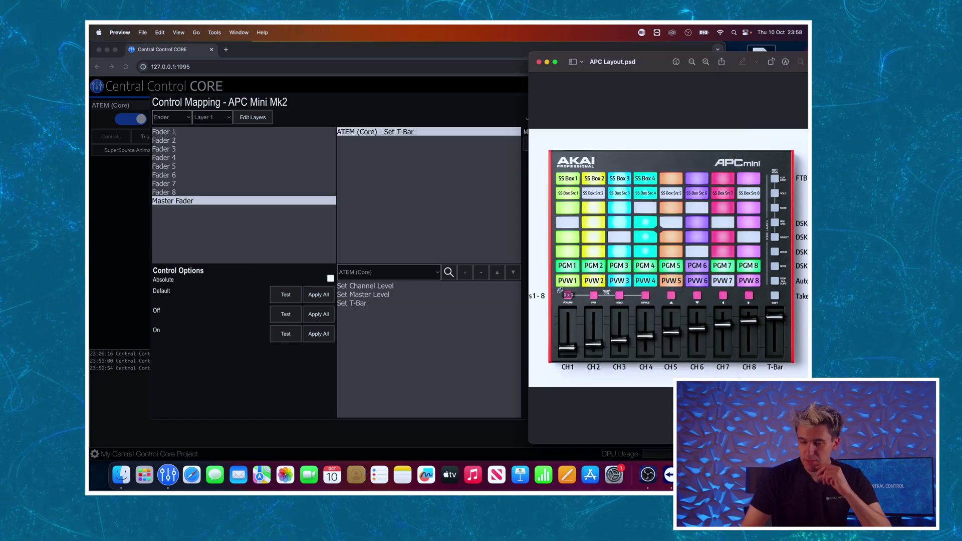
click(176, 119)
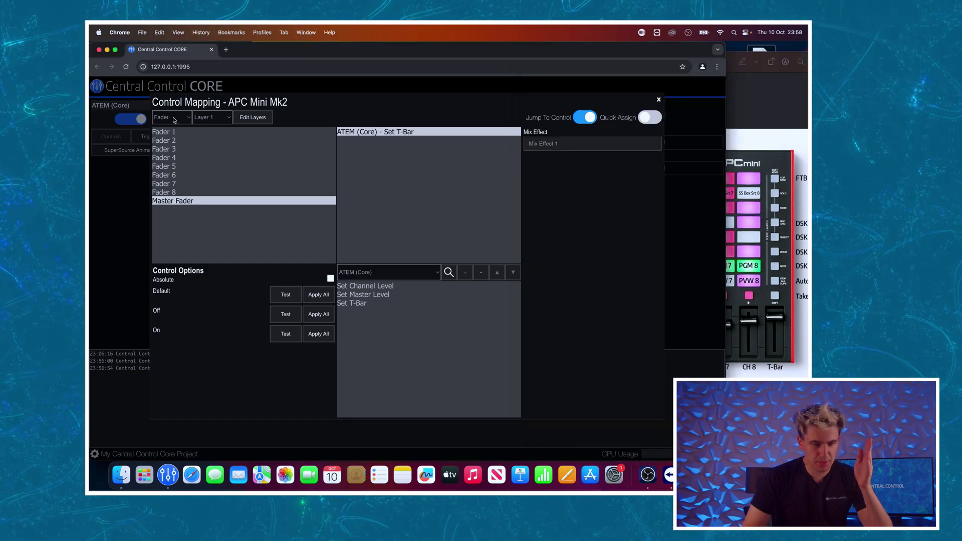
click(175, 119)
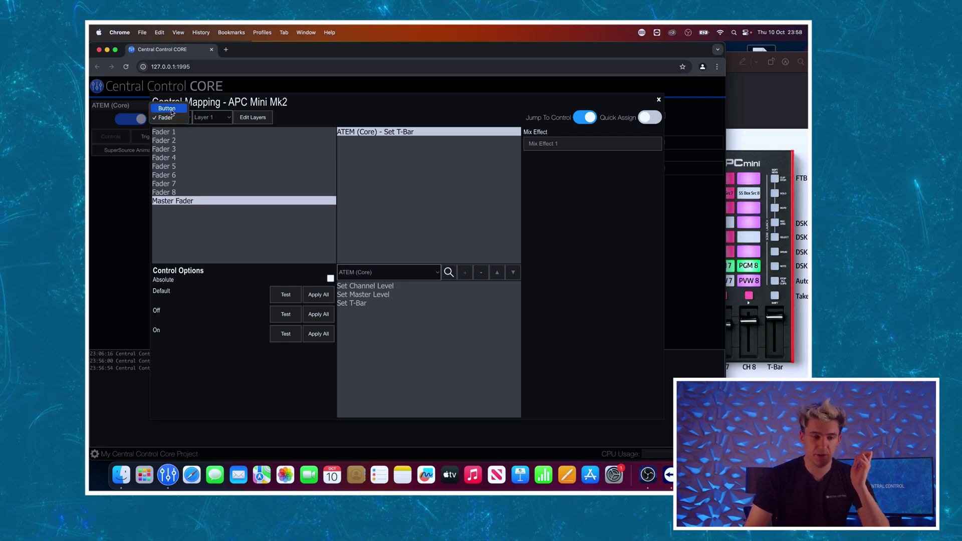
click(167, 109)
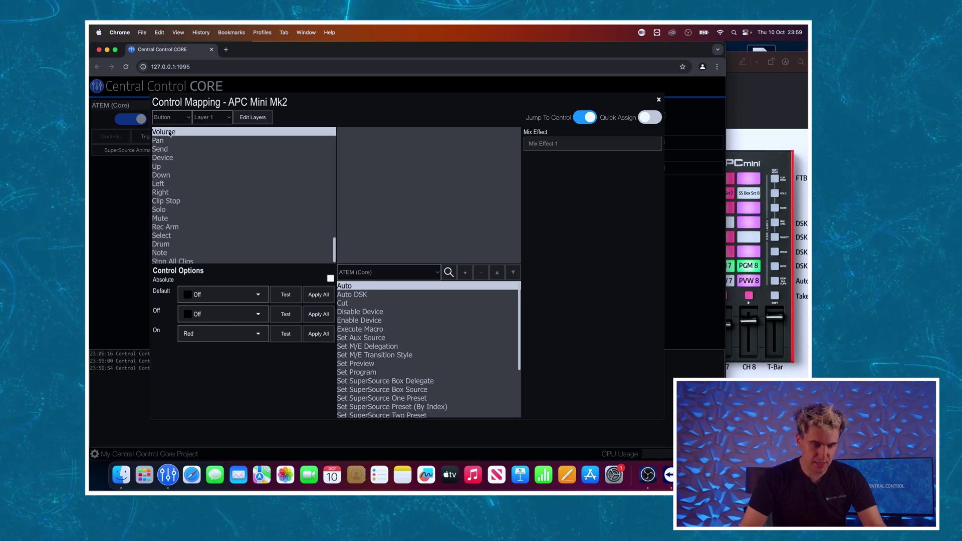
Assign the ATEM (Core) Toggle Mute command to the Volume through Right buttons as a batch, starting at source Input1
drag(170, 137, 163, 191)
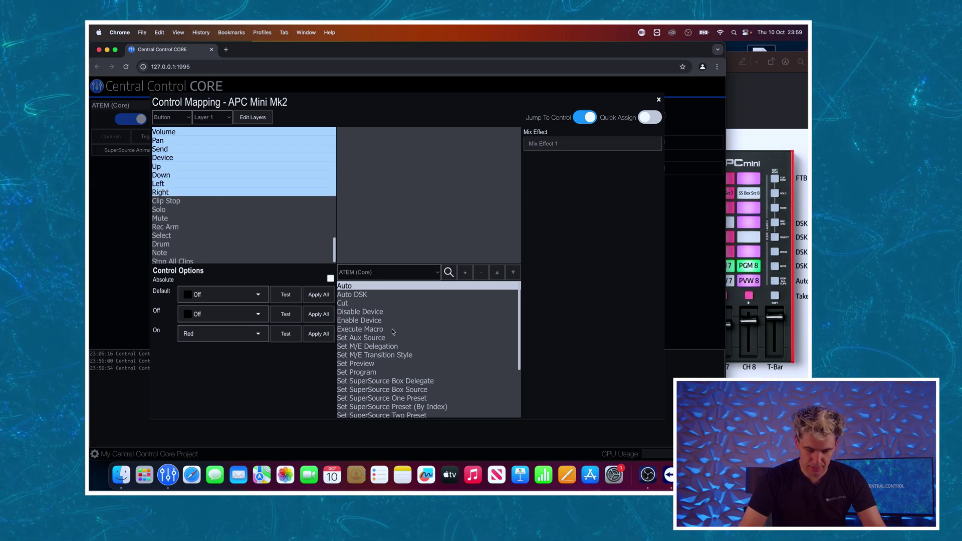
scroll(394, 332, down, 3)
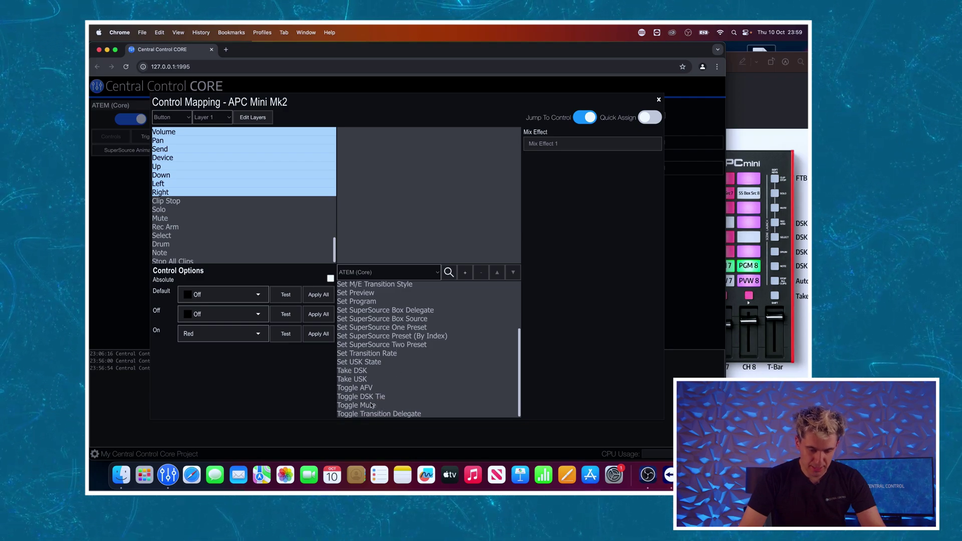
click(369, 405)
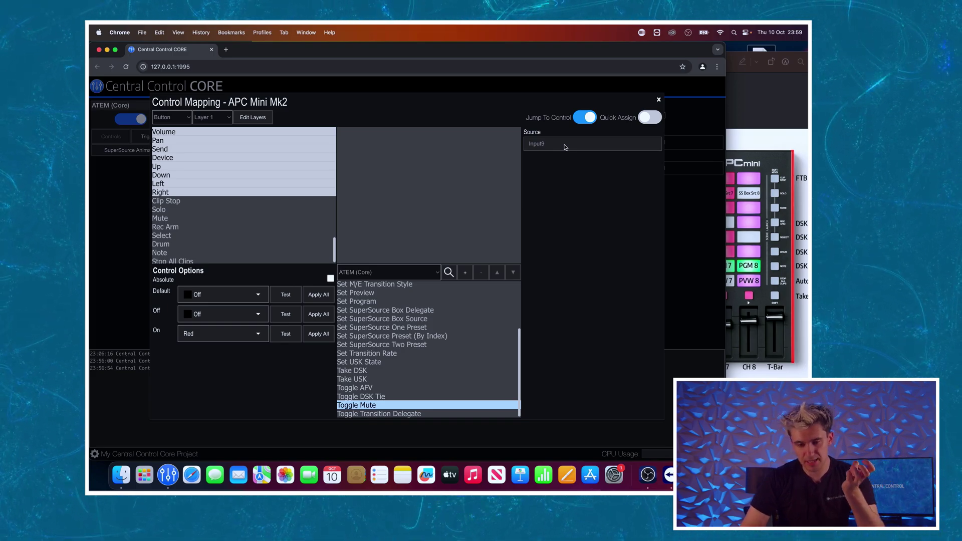
click(561, 146)
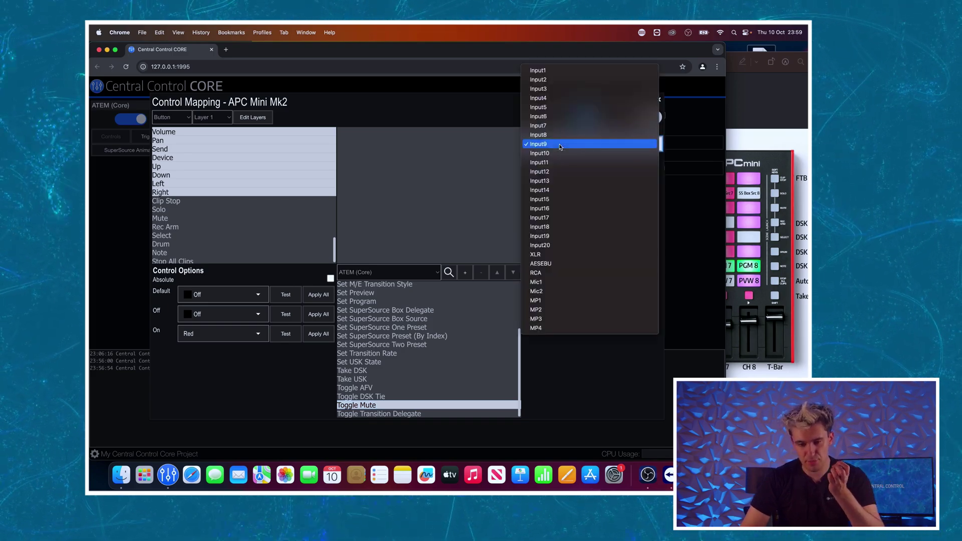
click(547, 71)
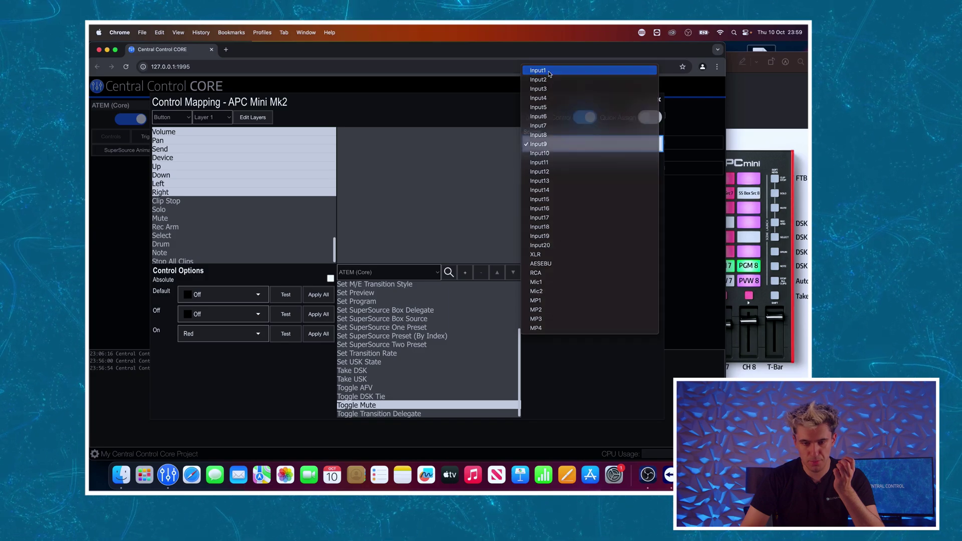
right_click(250, 176)
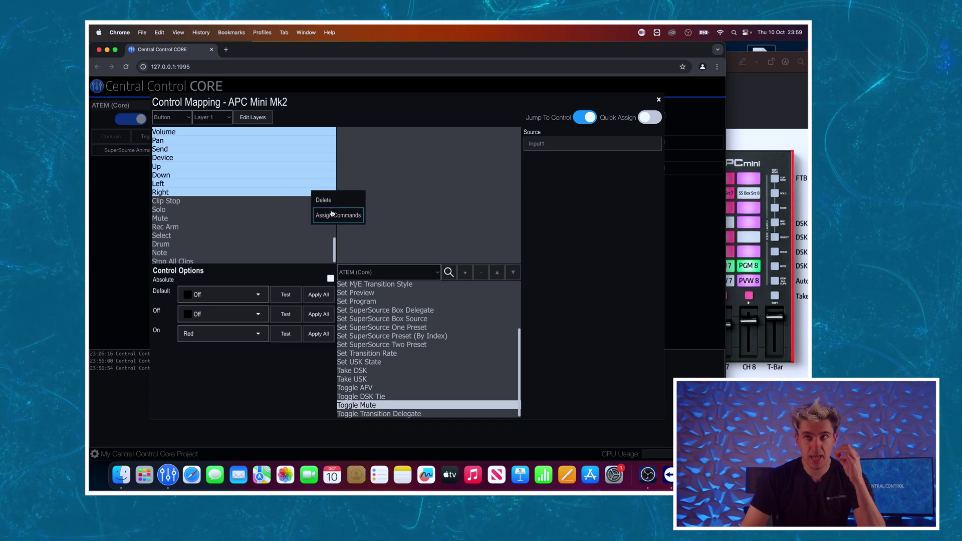
click(331, 214)
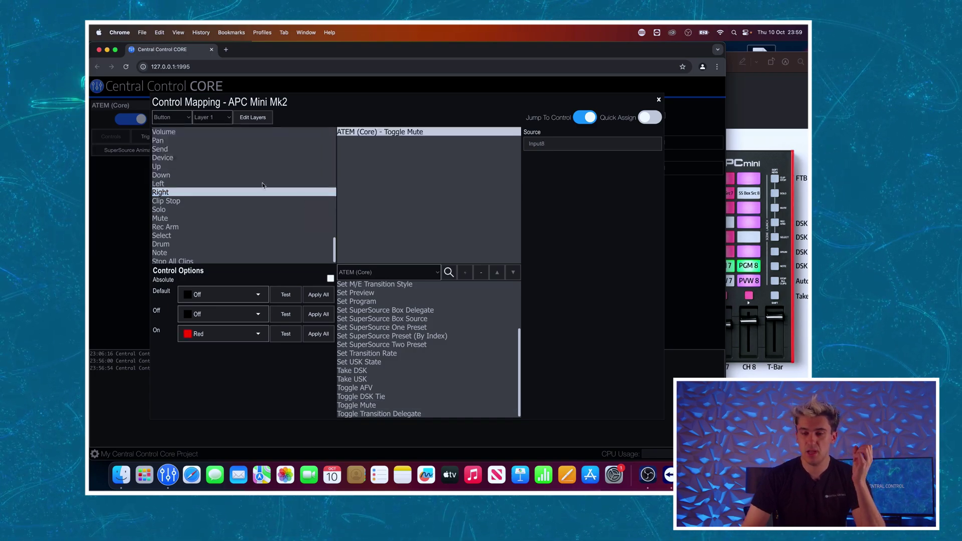
Check the mute source assigned to the individual buttons between Up and Send
click(238, 169)
click(223, 161)
click(221, 151)
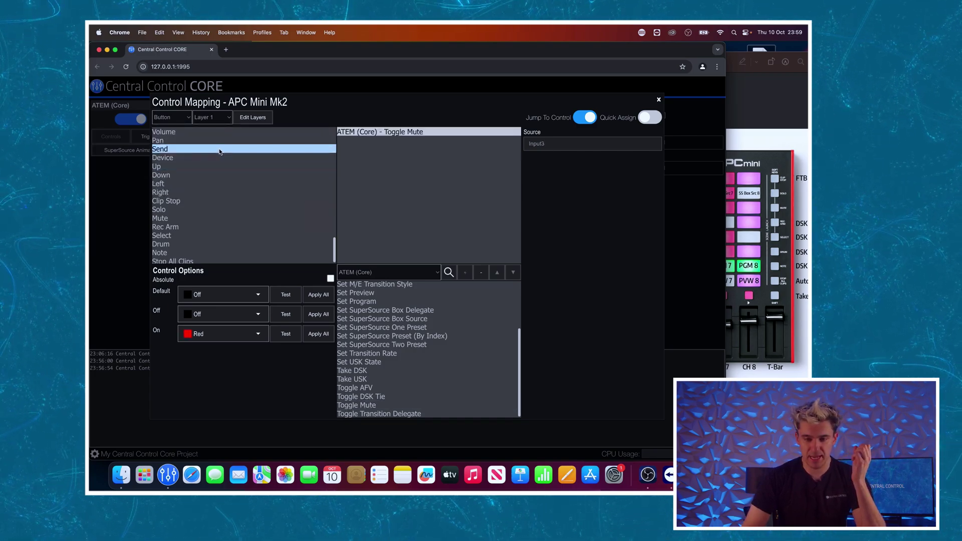
click(218, 162)
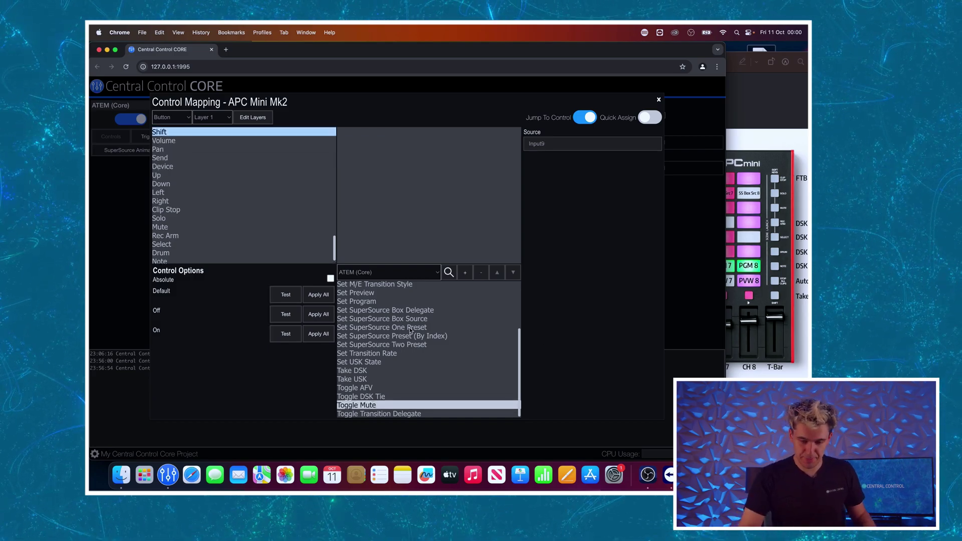
Assign the ATEM (Core) Cut command to the Shift button and Auto to Stop All Clips, both for Mix Effect 1
scroll(411, 341, up, 5)
scroll(417, 358, down, 4)
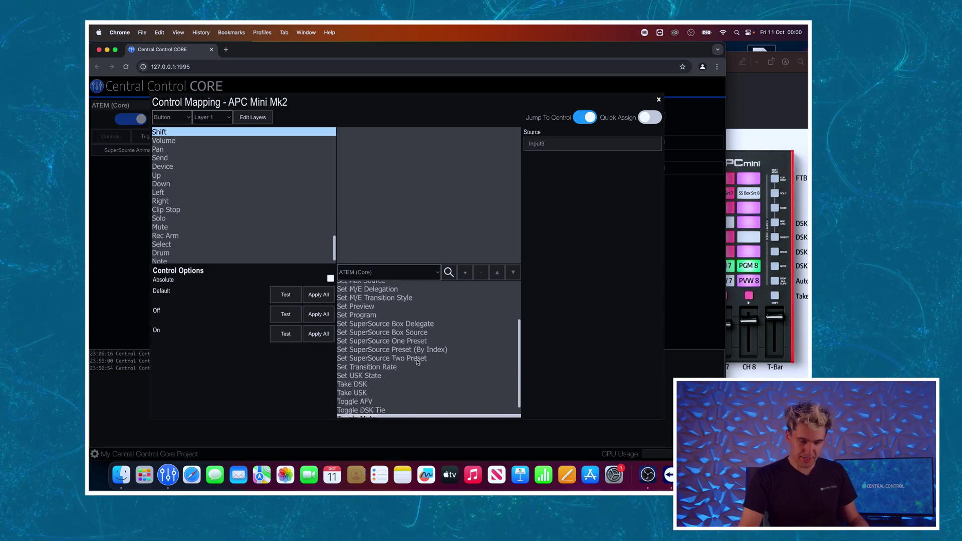
scroll(416, 361, down, 2)
scroll(368, 390, up, 3)
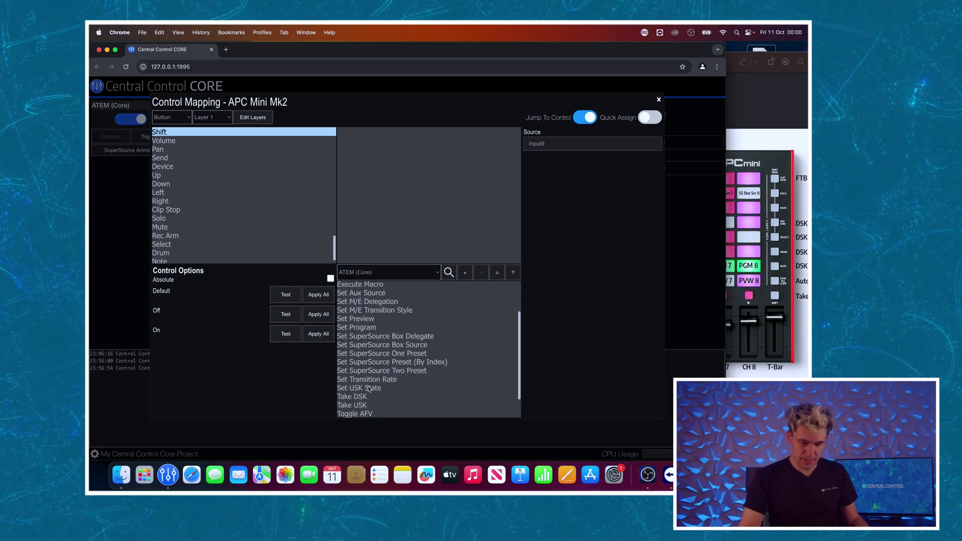
scroll(368, 390, up, 3)
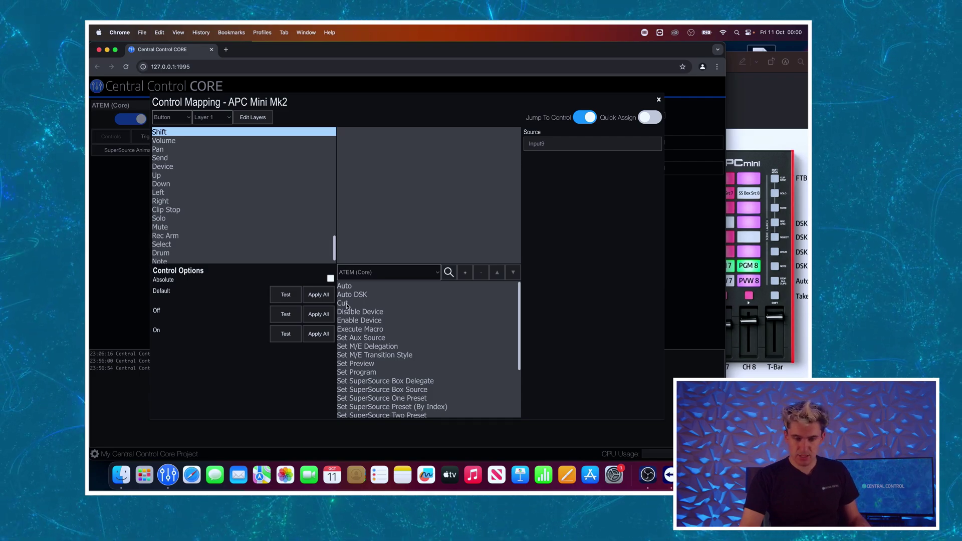
click(347, 305)
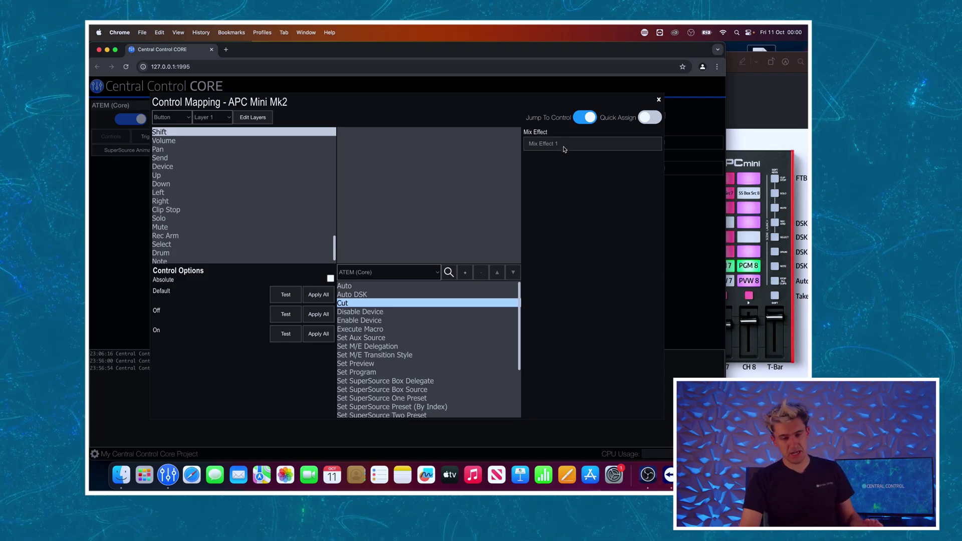
click(466, 274)
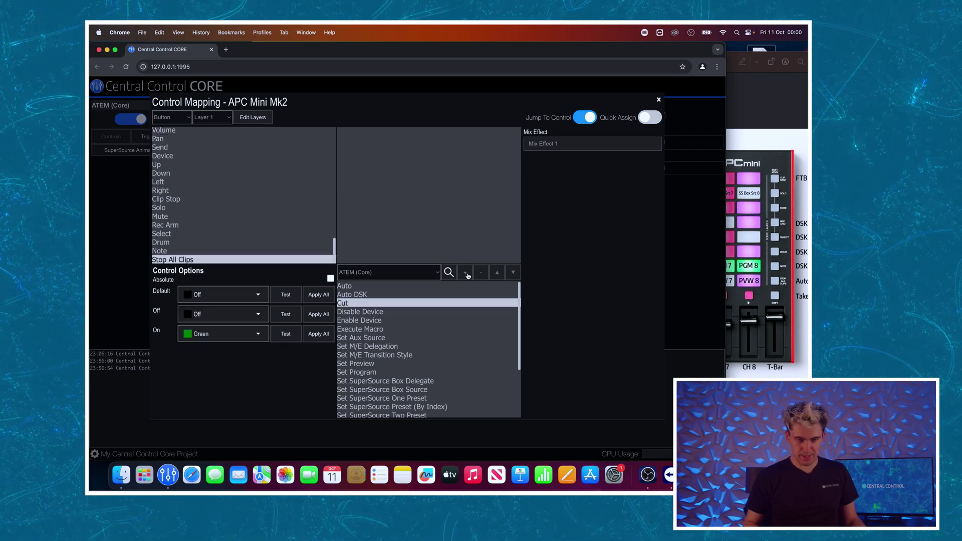
click(383, 286)
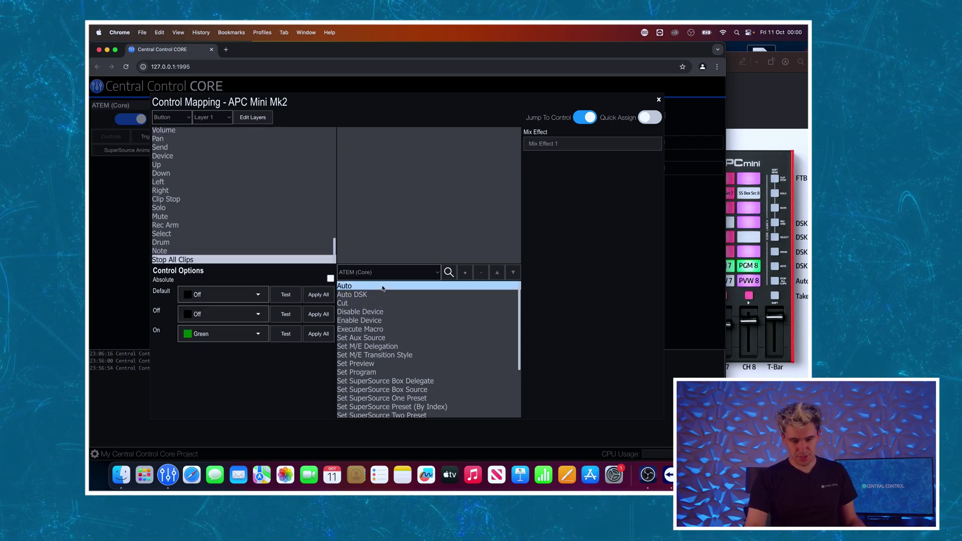
click(466, 274)
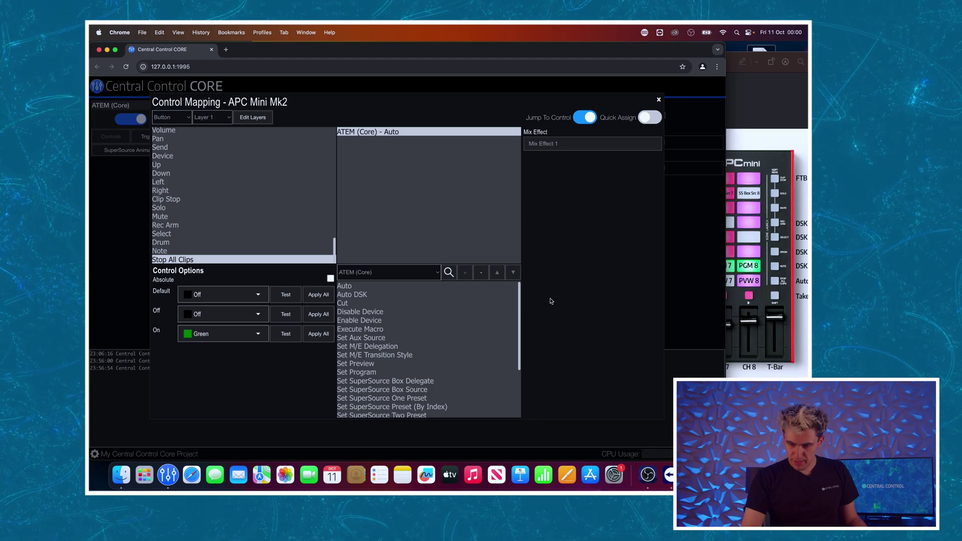
Switch to APC Layout.psd in Preview and enlarge it to read the labels beside the scene launch buttons
click(785, 274)
scroll(785, 274, up, 5)
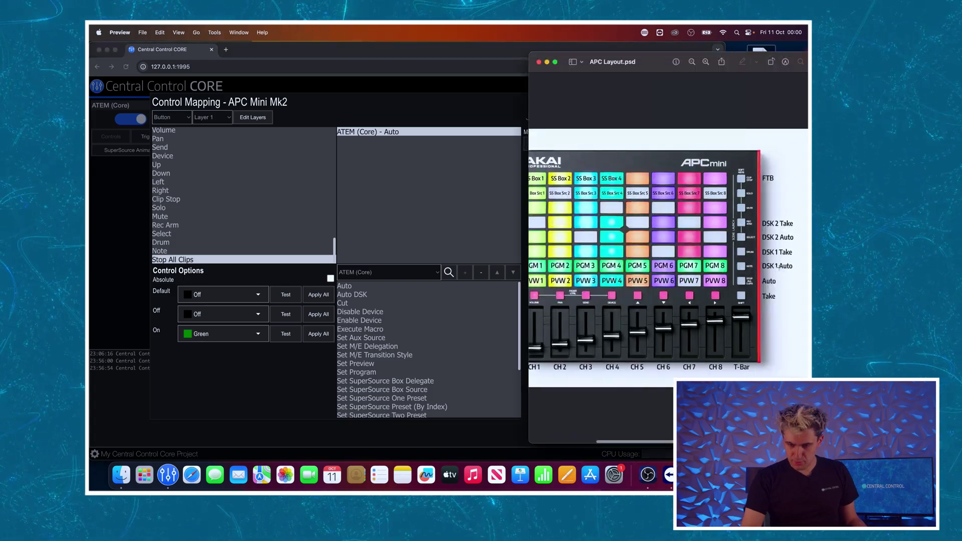
scroll(756, 266, right, 2)
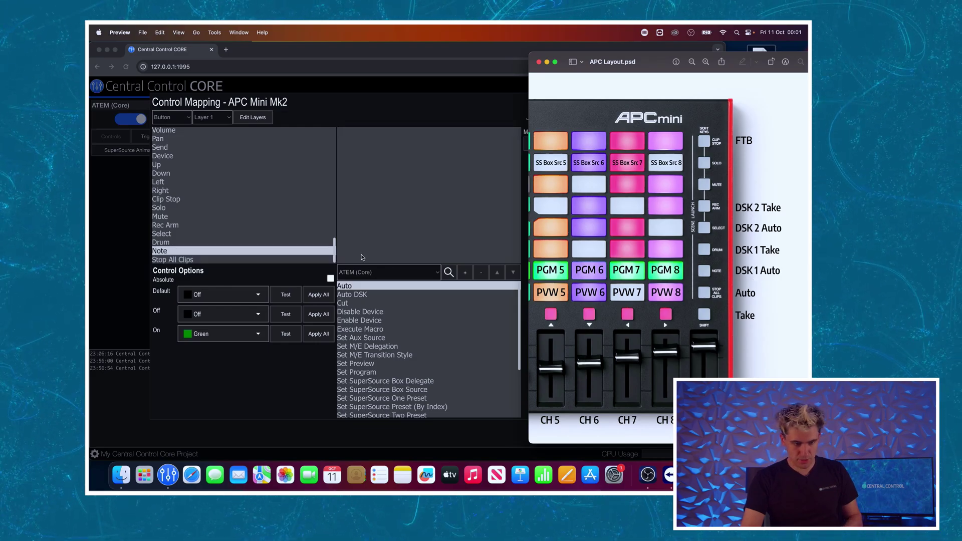
Assign the ATEM (Core) Auto DSK command for Downstream Key One to the Note button in Chrome
scroll(377, 379, down, 5)
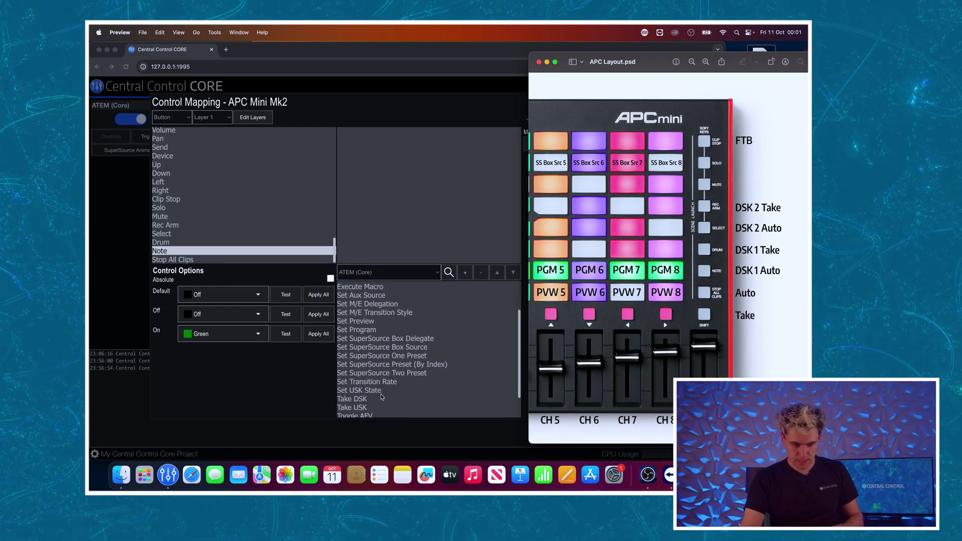
scroll(376, 379, up, 4)
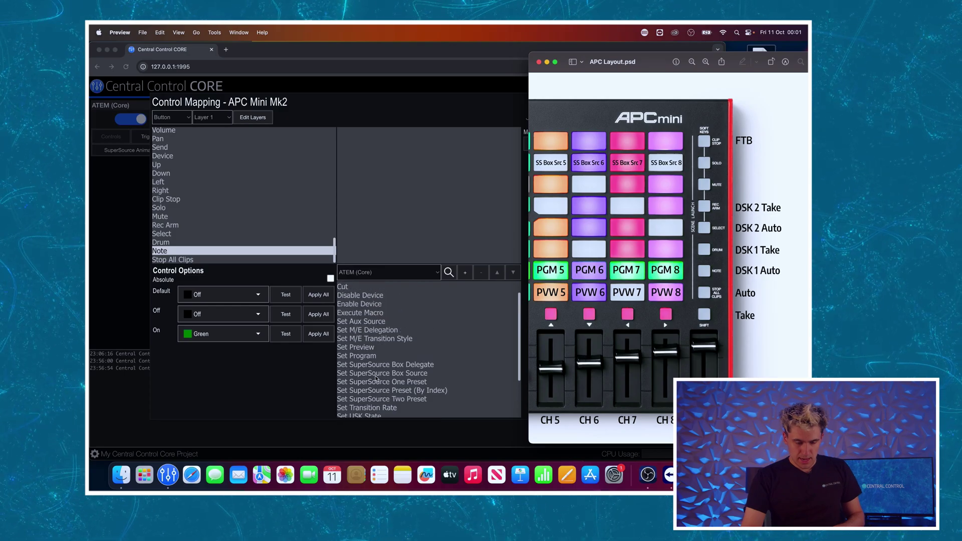
scroll(377, 379, down, 3)
scroll(377, 379, down, 1)
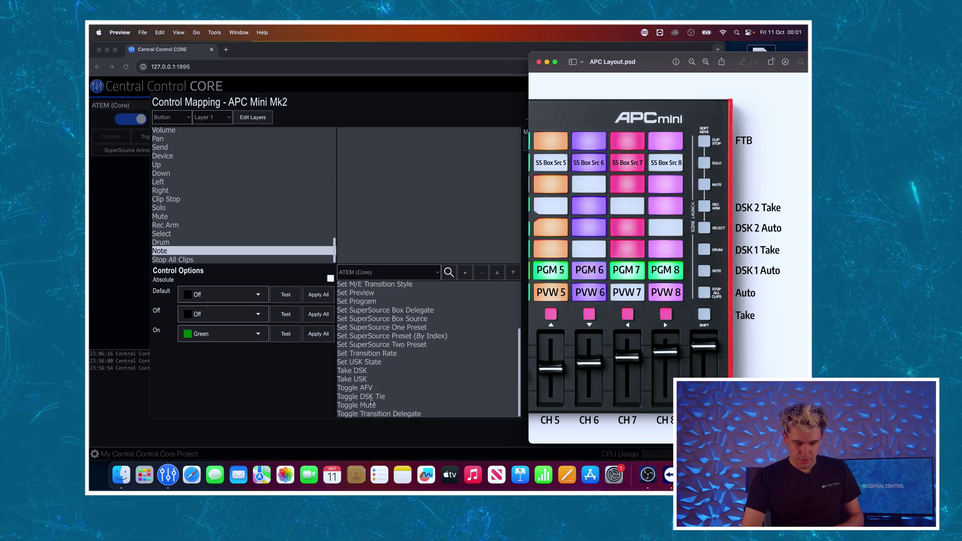
scroll(372, 391, up, 2)
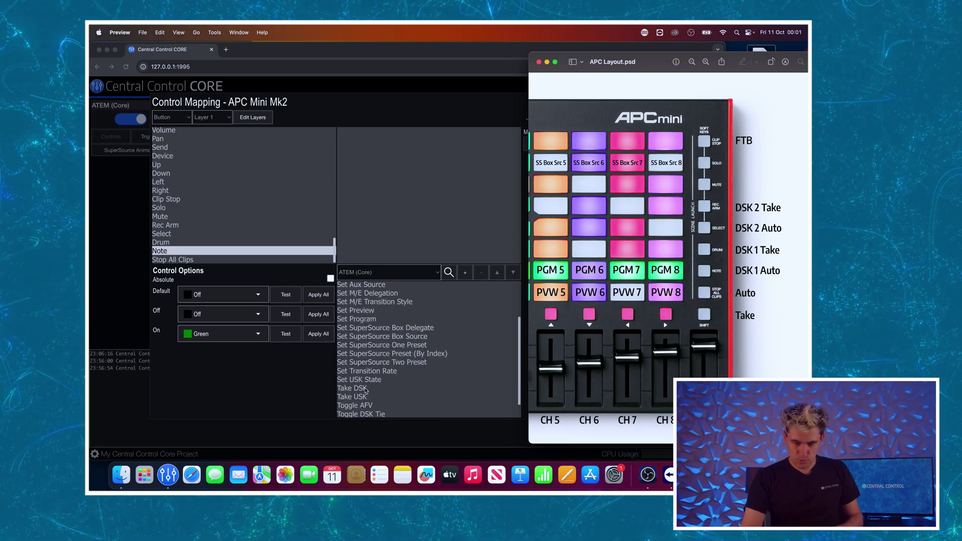
scroll(365, 391, up, 5)
click(357, 287)
click(357, 287)
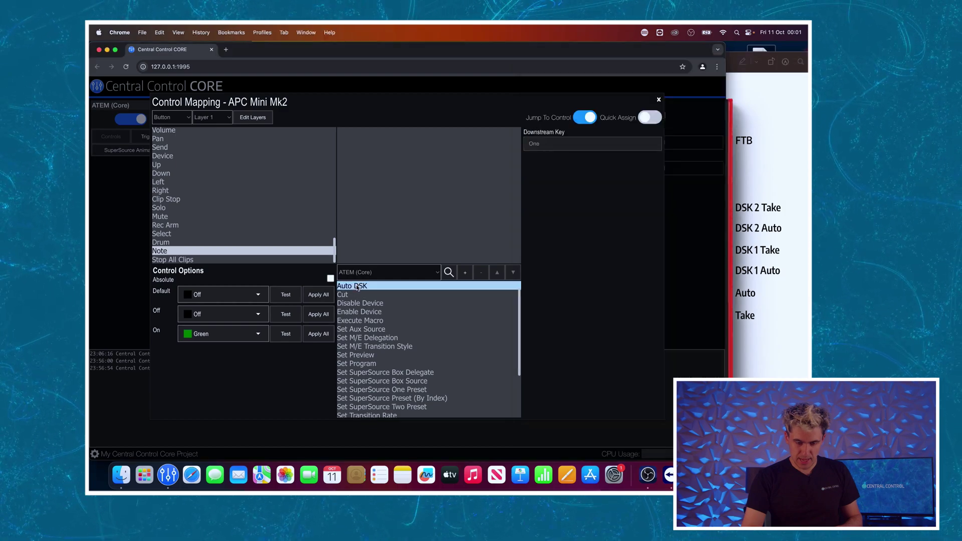
click(465, 276)
Assign the ATEM (Core) Take DSK command for Downstream Key One to the Drum button
scroll(421, 371, down, 3)
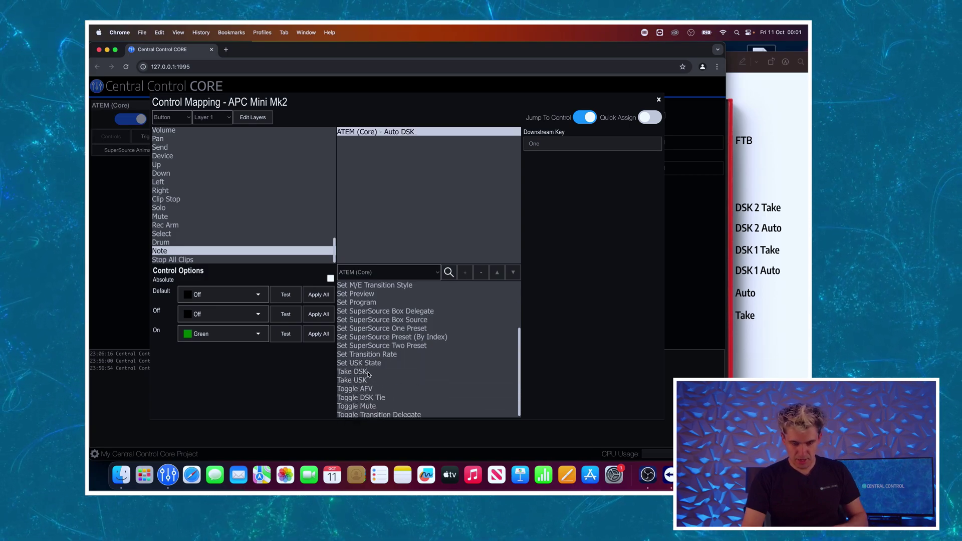
scroll(368, 375, down, 3)
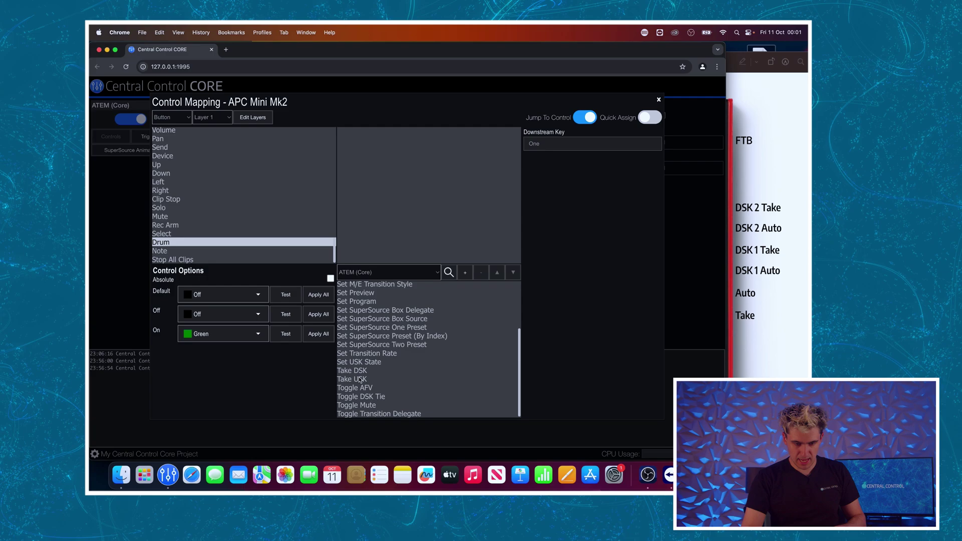
click(360, 371)
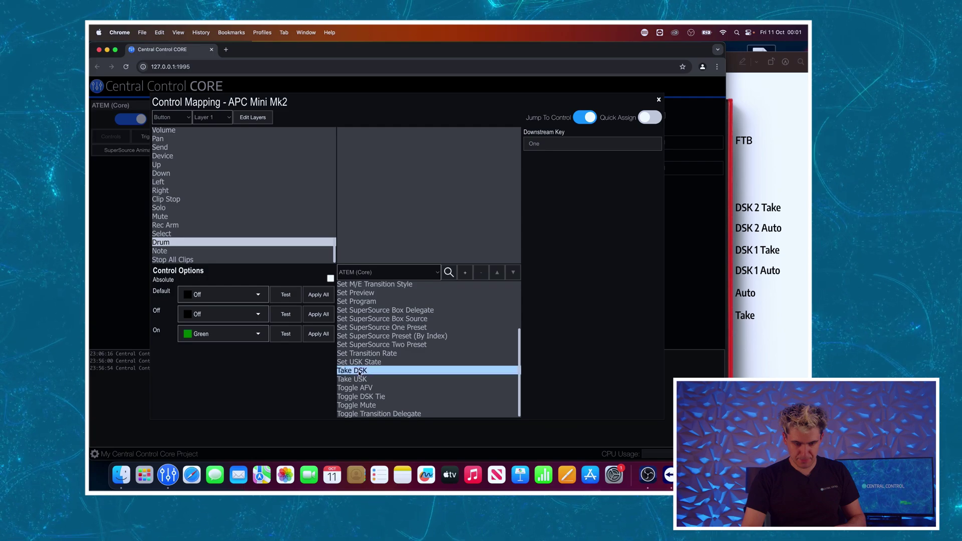
click(467, 273)
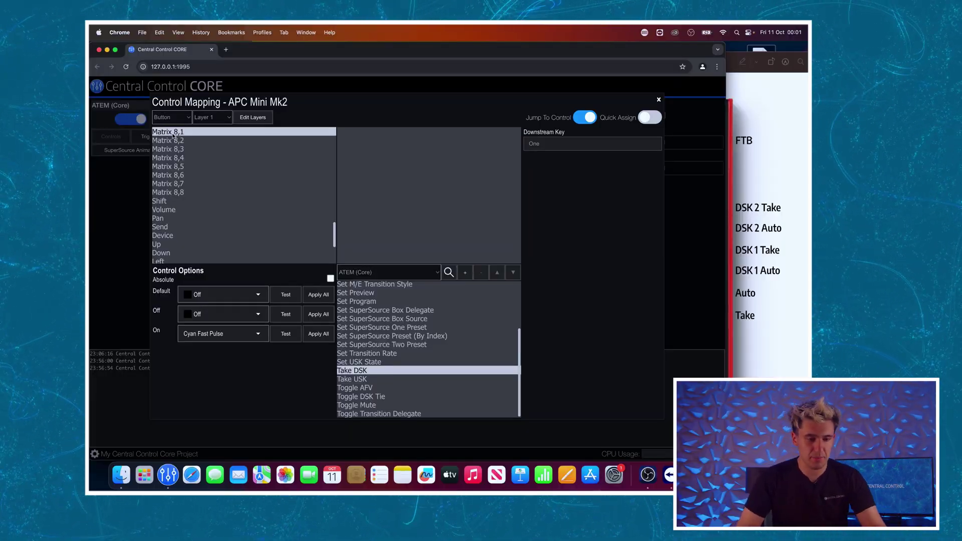
Assign the ATEM (Core) Set Preview command to buttons Matrix 8,1 through 8,8 together, for Mix Effect 1 with video sources starting at Input1
drag(174, 133, 176, 192)
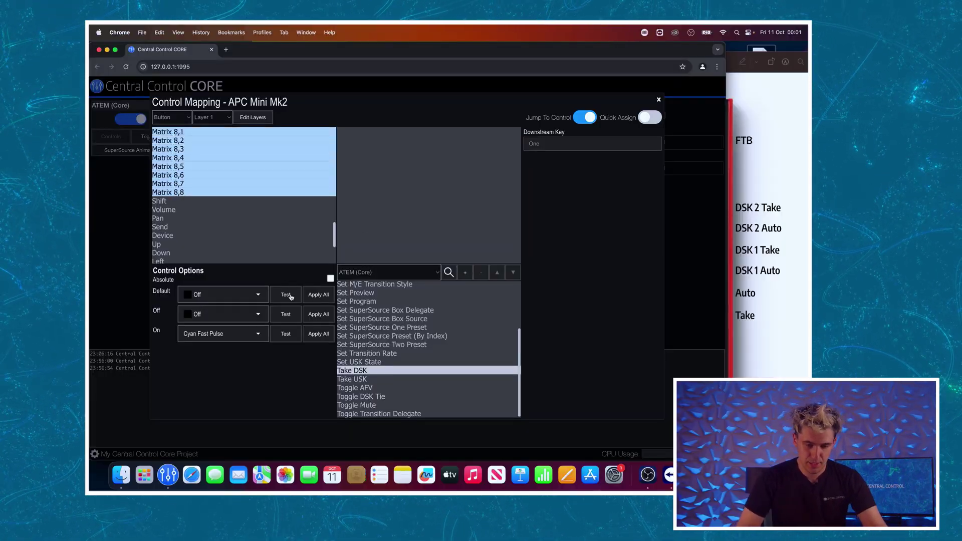
scroll(386, 339, up, 3)
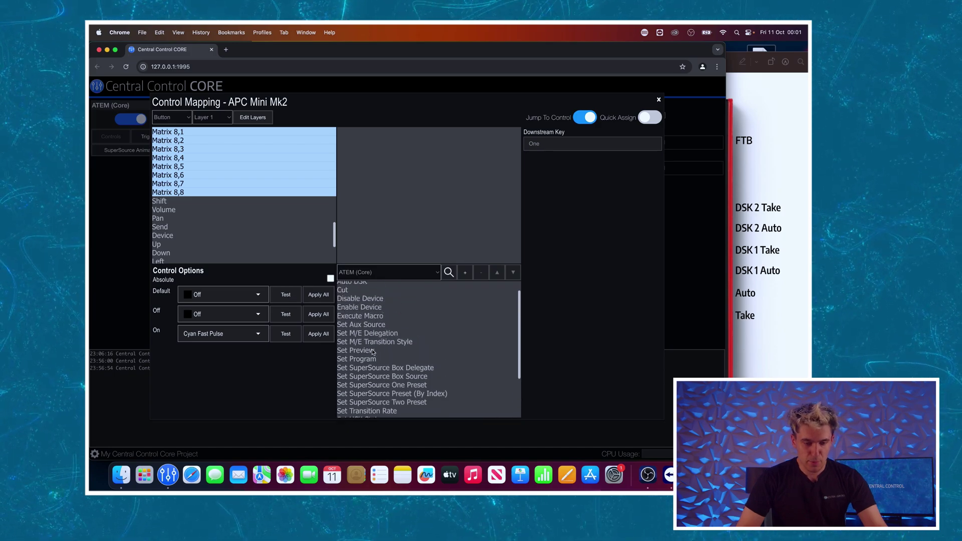
click(371, 351)
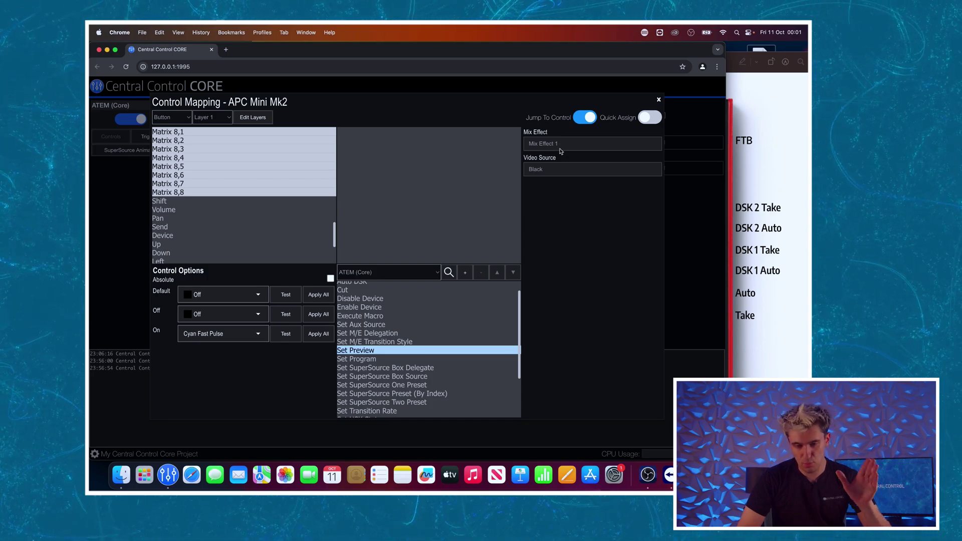
click(556, 169)
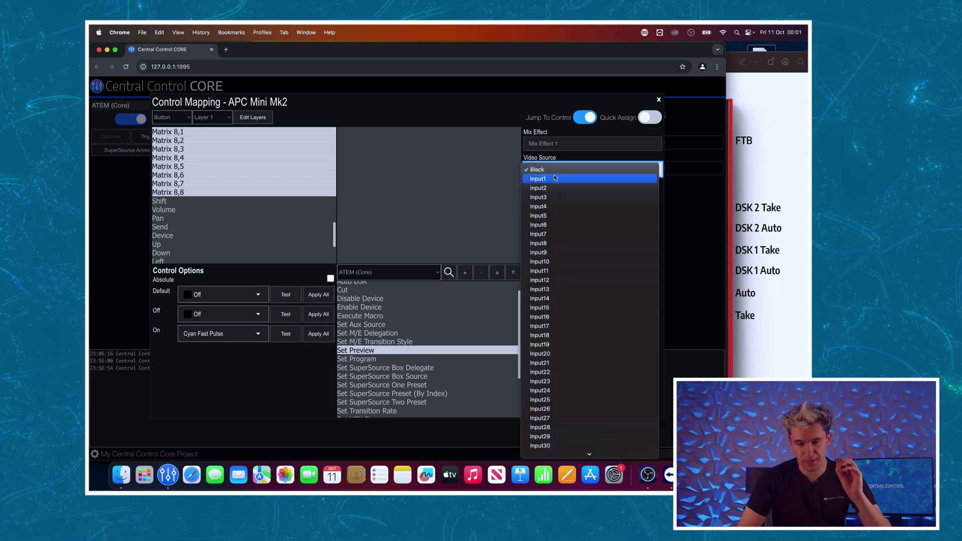
click(554, 175)
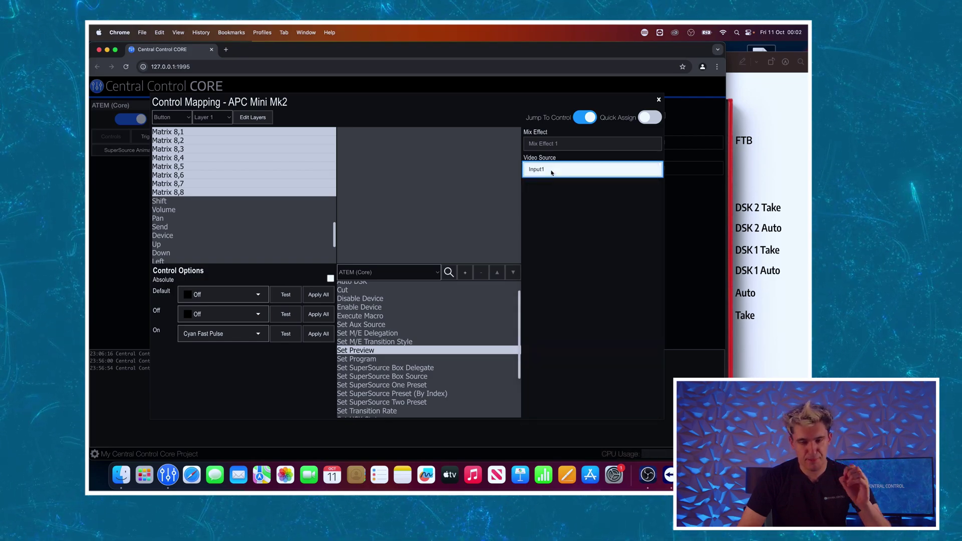
right_click(204, 179)
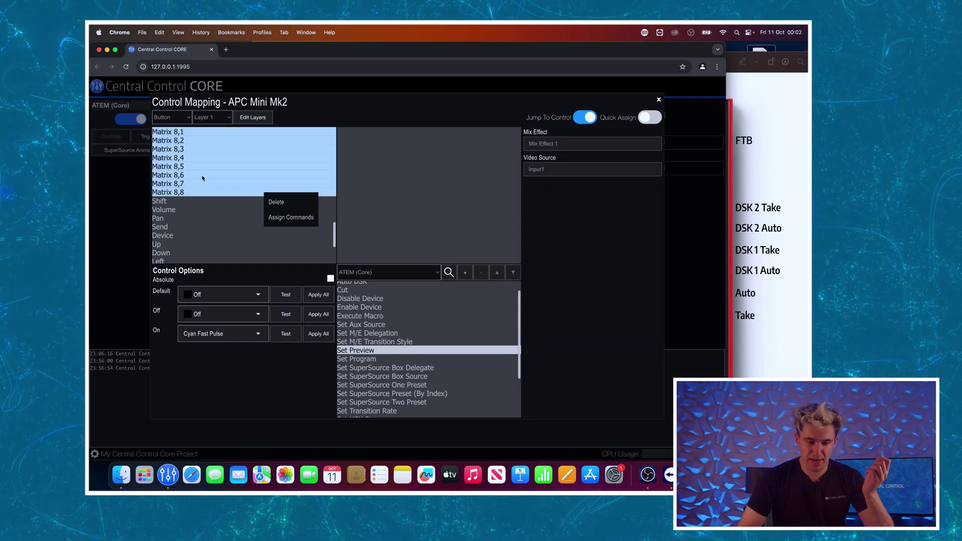
click(283, 219)
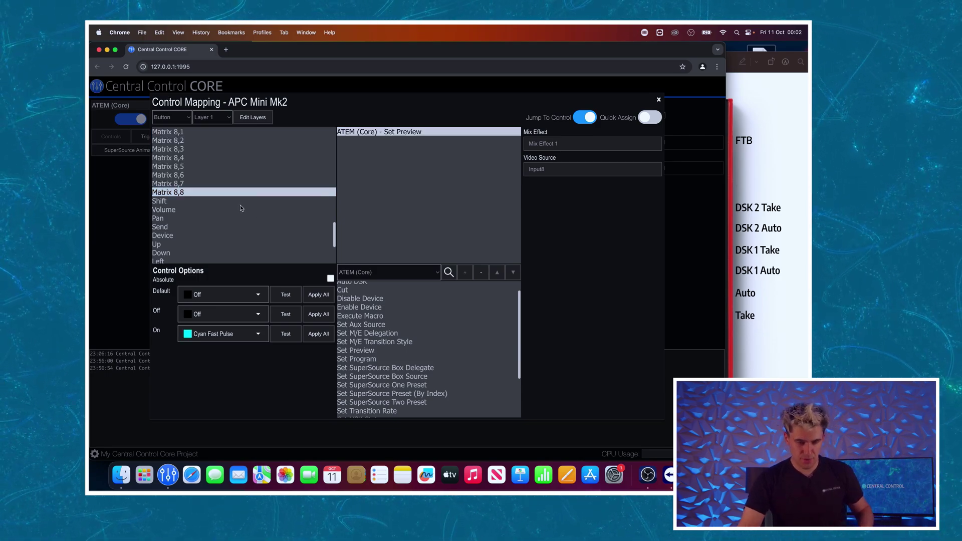
Assign the ATEM (Core) Set Program command to buttons Matrix 7,1 through 7,8 together, for Mix Effect 1 with video sources starting at Input1
click(374, 357)
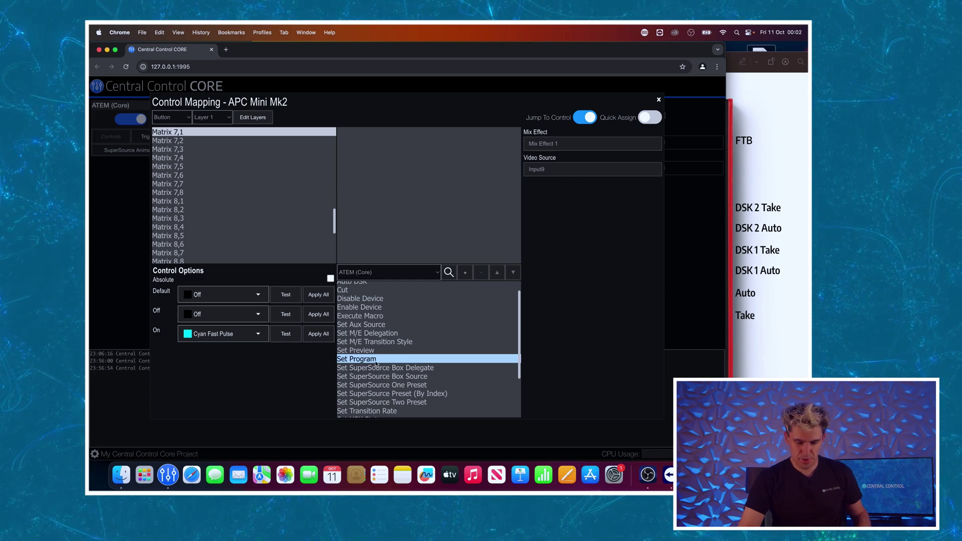
click(566, 171)
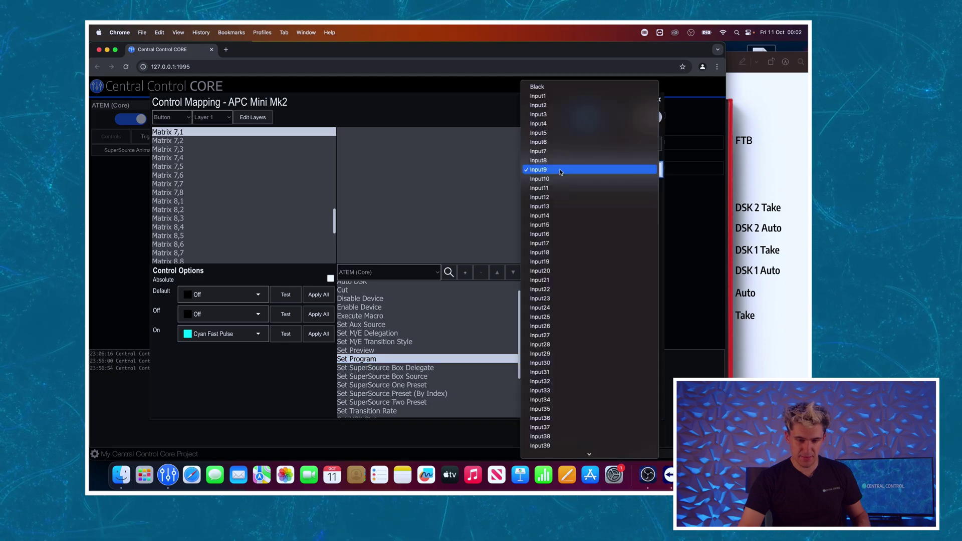
click(550, 97)
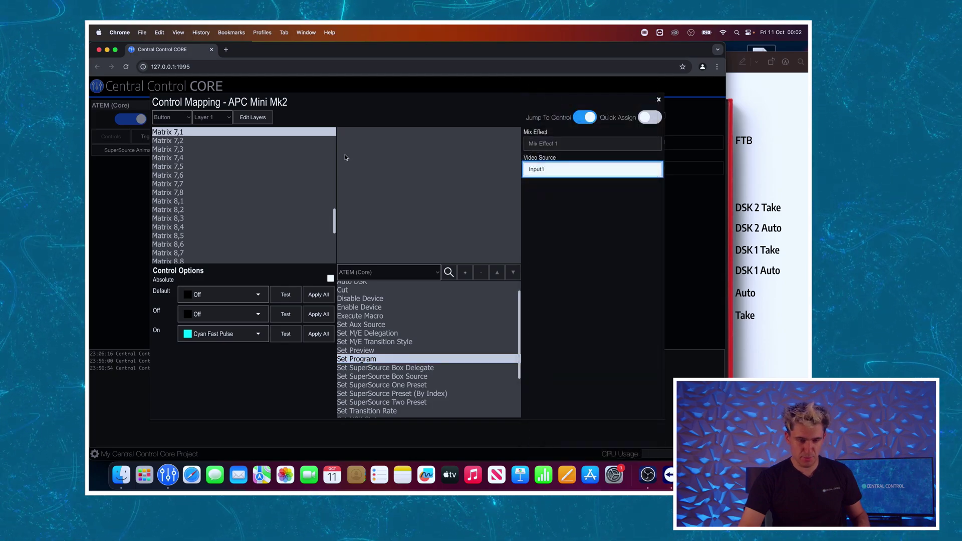
drag(204, 131, 195, 195)
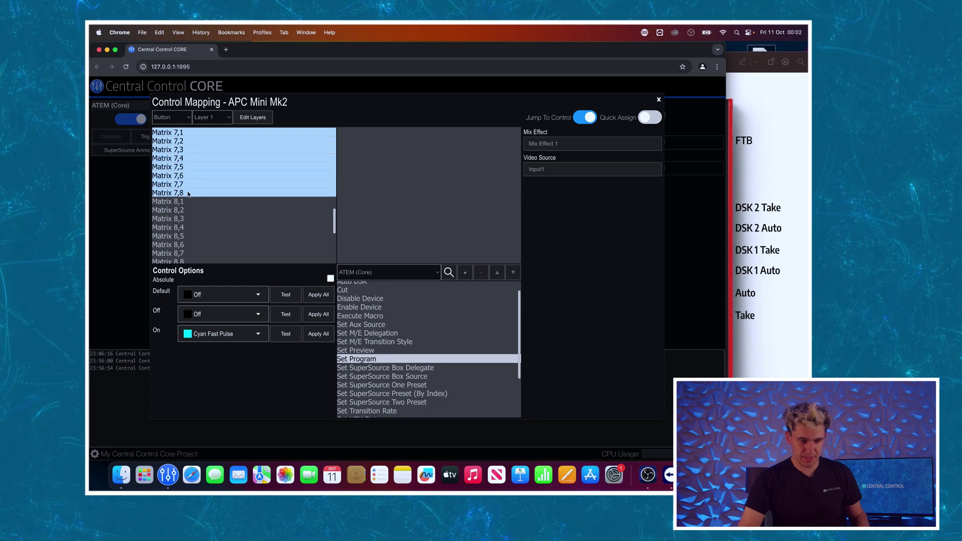
right_click(193, 160)
click(265, 199)
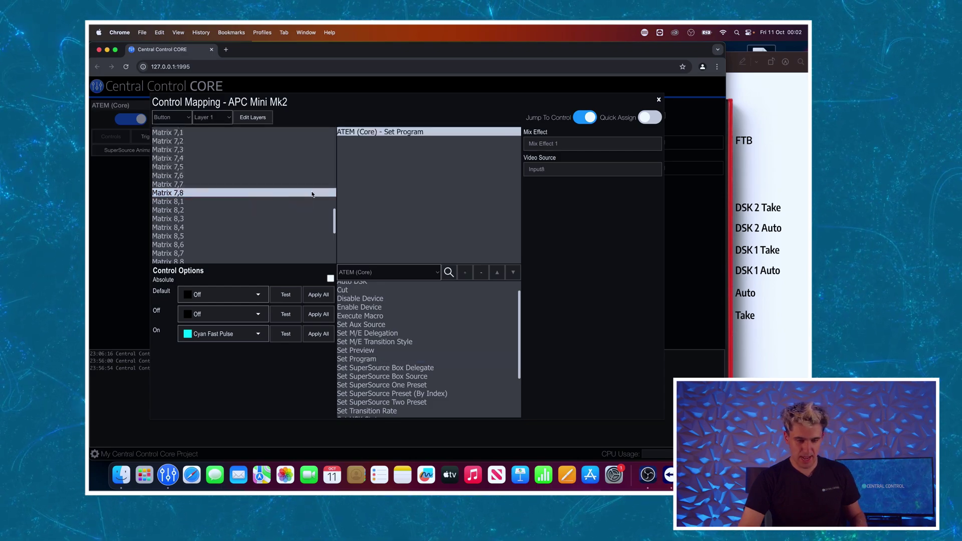
Switch to APC Layout.psd in Preview and examine the SuperSource labels on the upper two matrix rows
scroll(211, 199, up, 1)
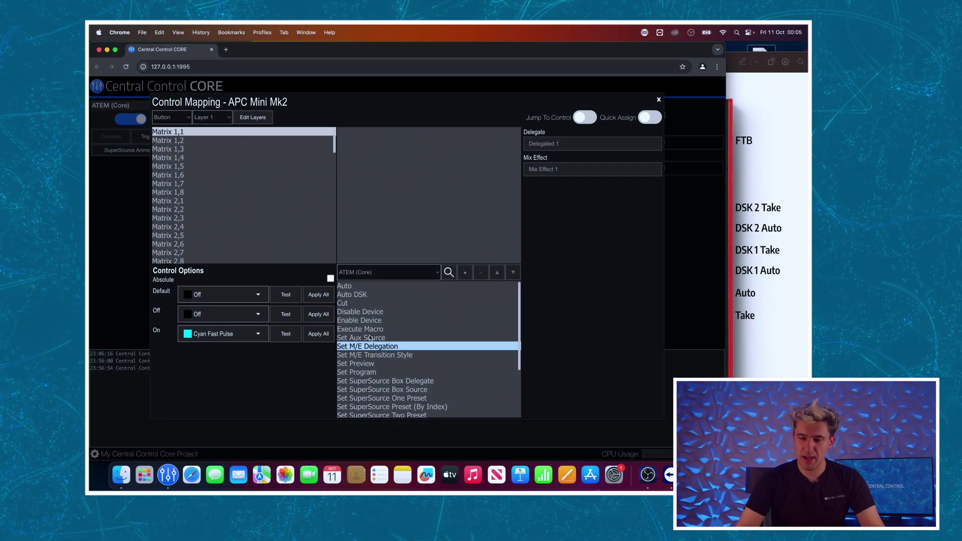
click(801, 227)
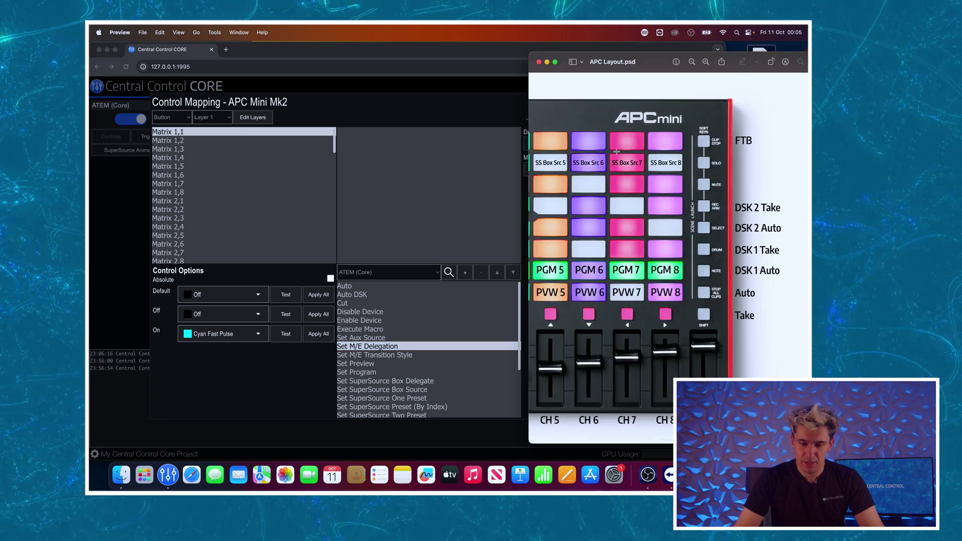
scroll(616, 151, up, 2)
scroll(616, 151, left, 5)
drag(585, 127, 738, 154)
click(580, 133)
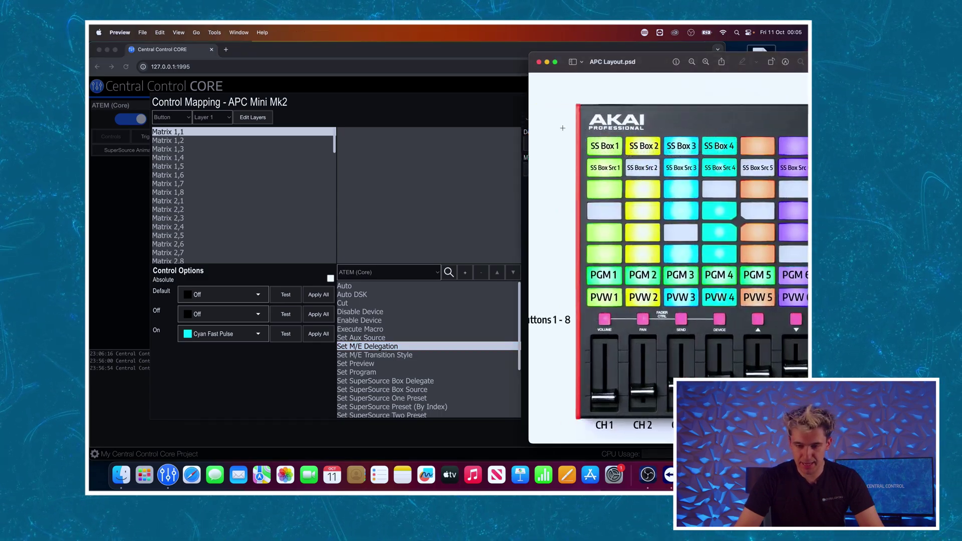
scroll(581, 136, down, 2)
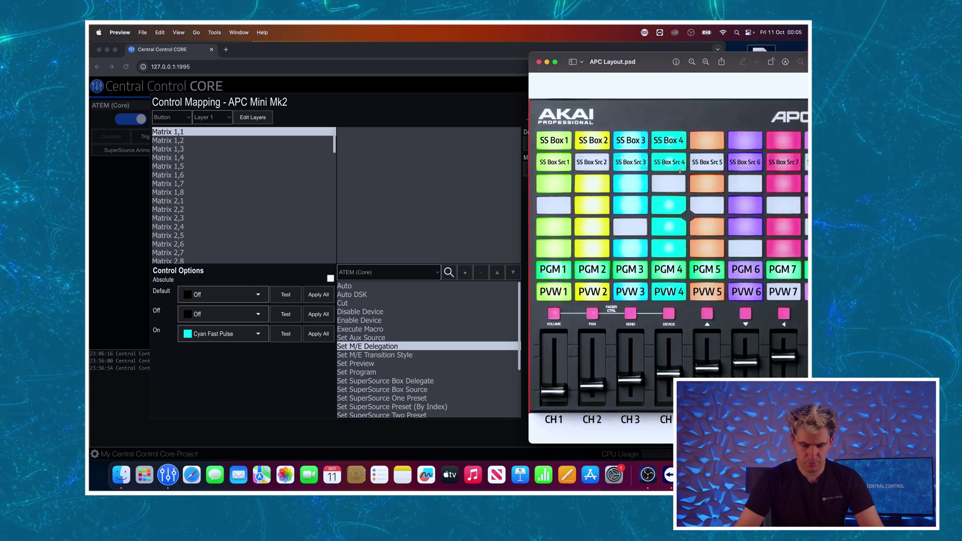
In Chrome, assign Set SuperSource Box Delegate to Matrix 1,1 through 1,4 together, using SuperSource 1, Delegate 1 and boxes starting at Box 1
click(194, 134)
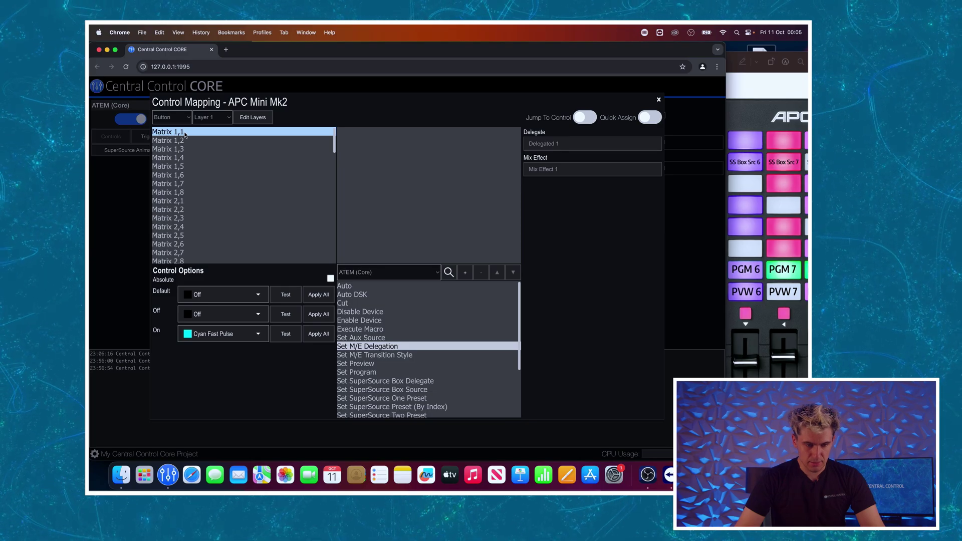
drag(185, 134, 181, 157)
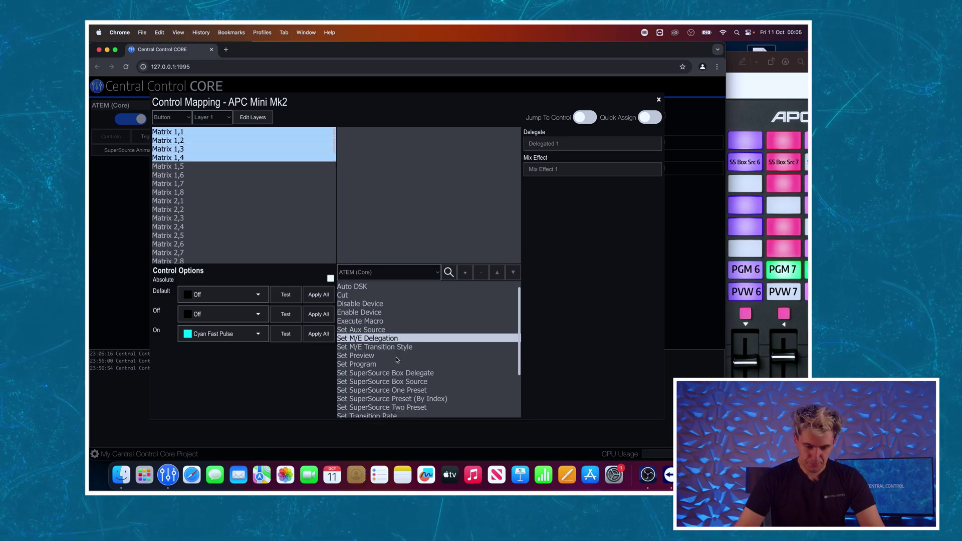
scroll(397, 355, down, 3)
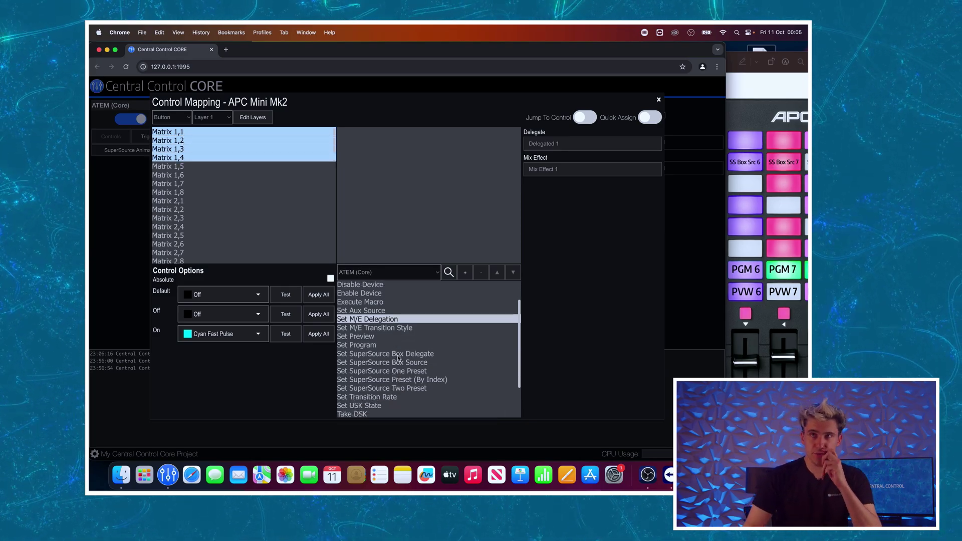
click(398, 355)
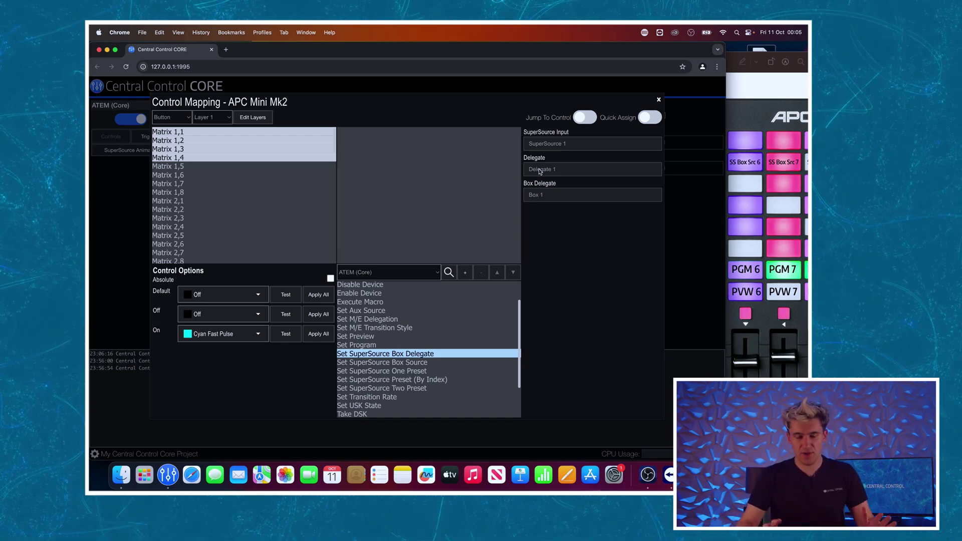
click(542, 195)
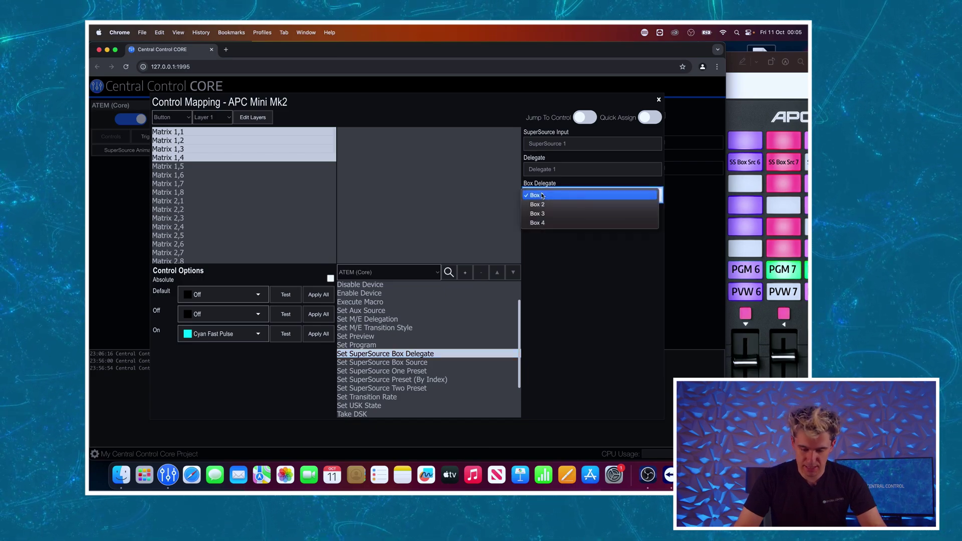
click(547, 203)
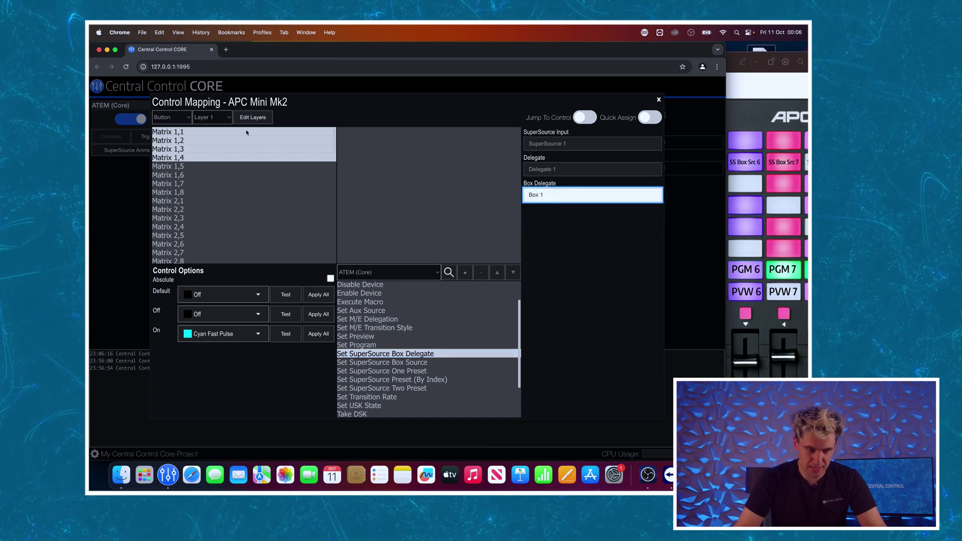
right_click(273, 154)
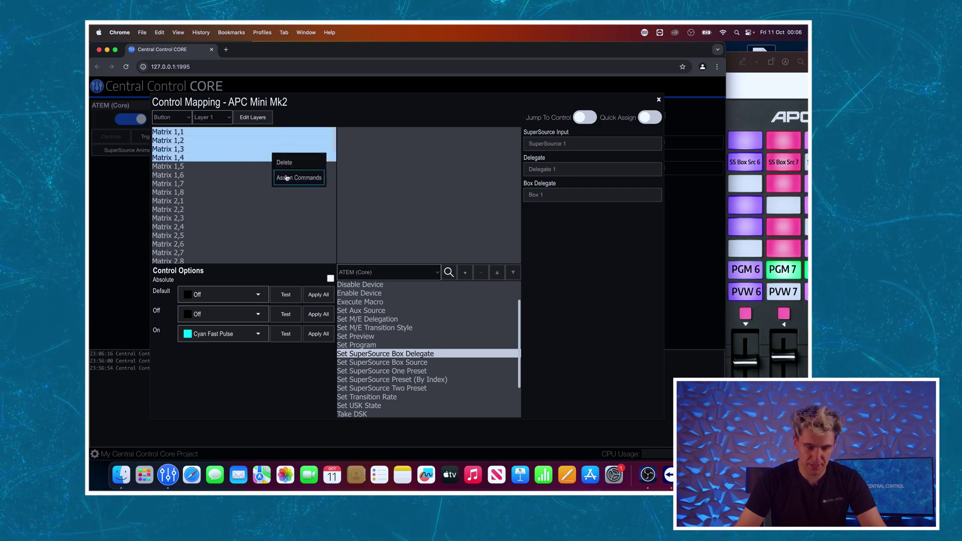
click(286, 178)
Check the Box Delegate value assigned to each of the buttons Matrix 1,1 through 1,4
click(230, 150)
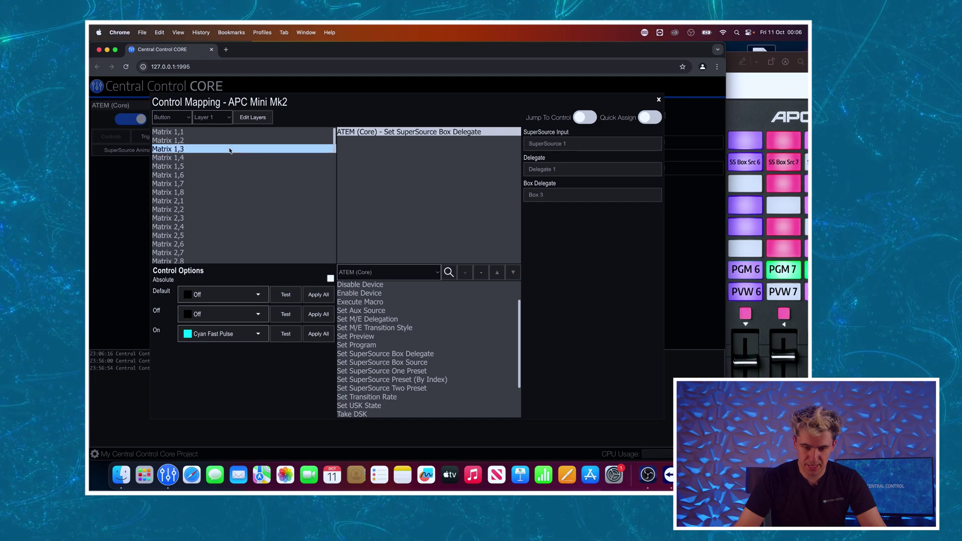
click(226, 142)
click(222, 134)
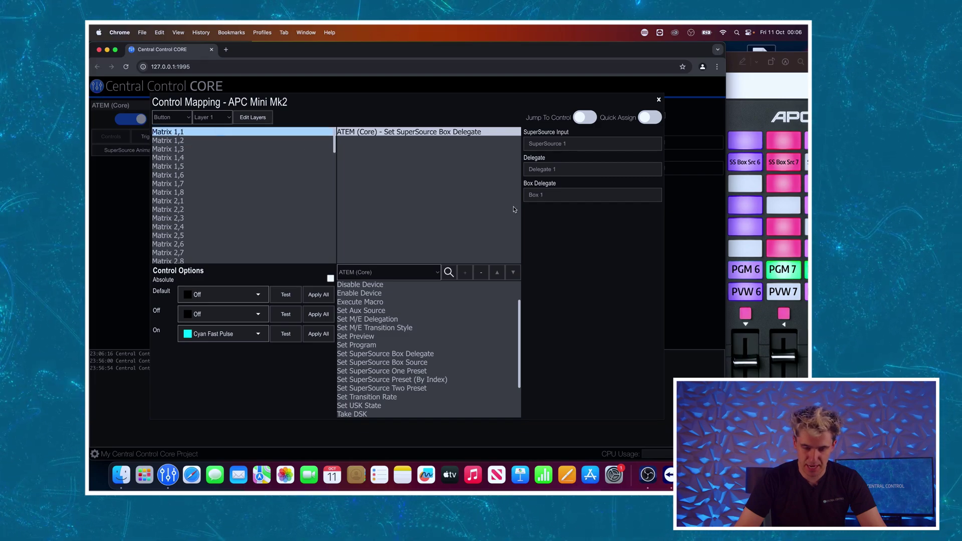
click(251, 142)
click(234, 149)
click(222, 159)
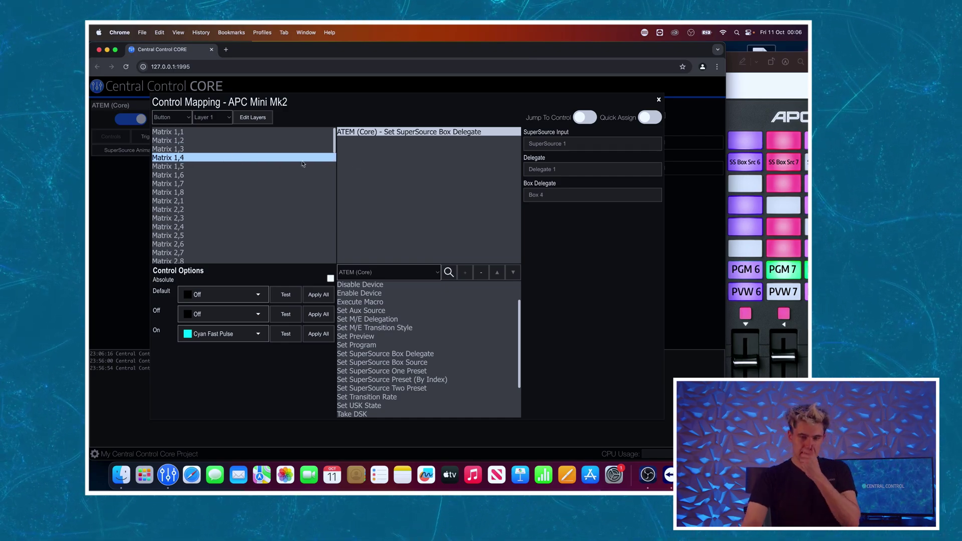
Enable Jump To Control and assign Set SuperSource Box Source to Matrix 2,1 through 2,8, using SuperSource 1, Delegate 1 and sources starting at Input1
click(585, 118)
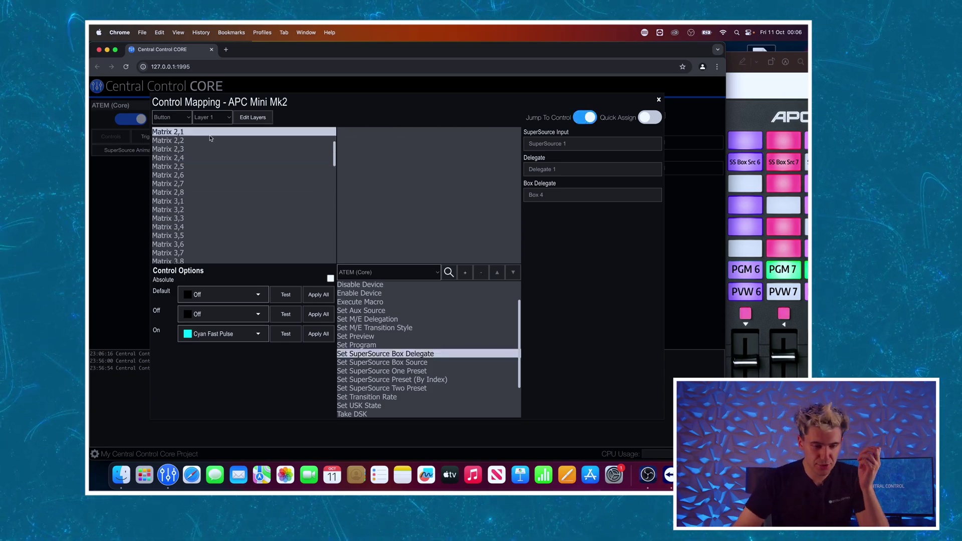
drag(190, 135, 185, 191)
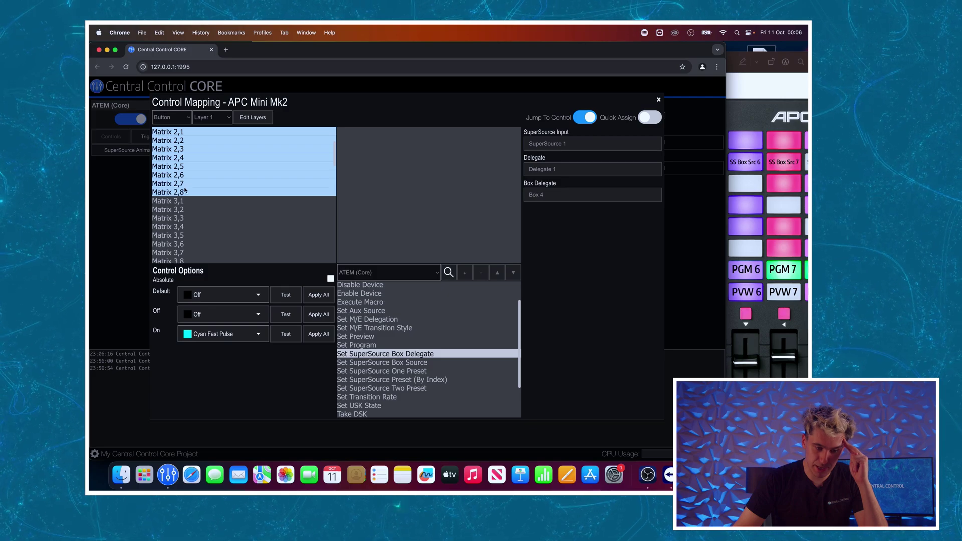
click(409, 362)
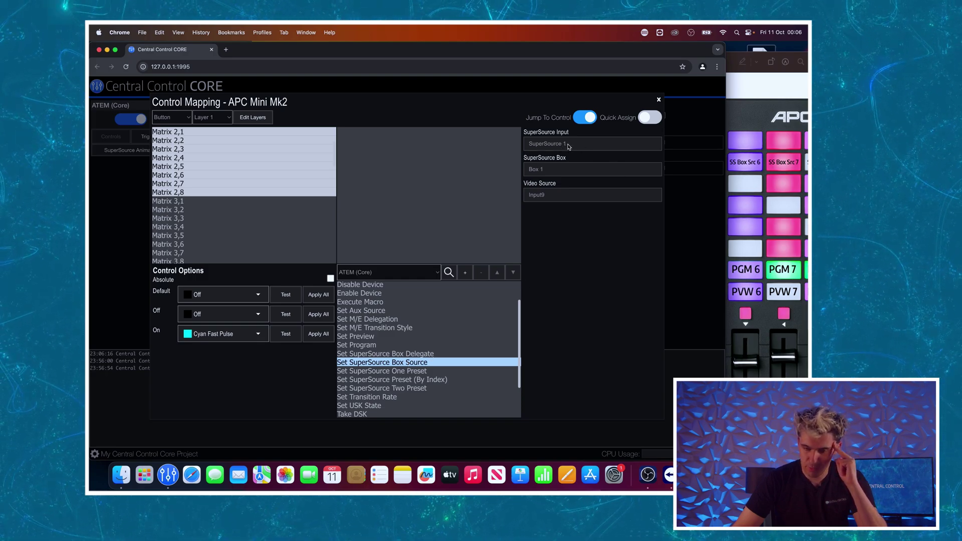
click(559, 169)
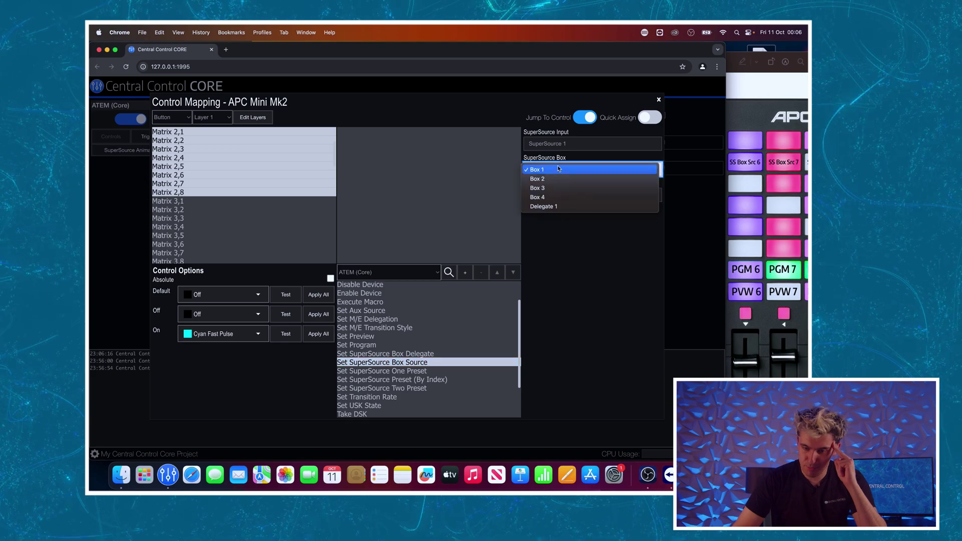
click(552, 206)
click(553, 197)
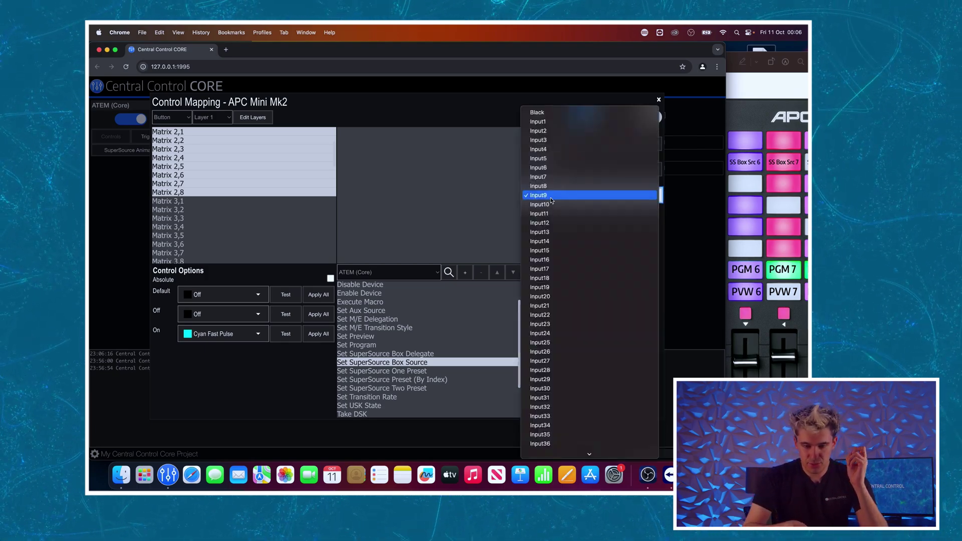
click(539, 122)
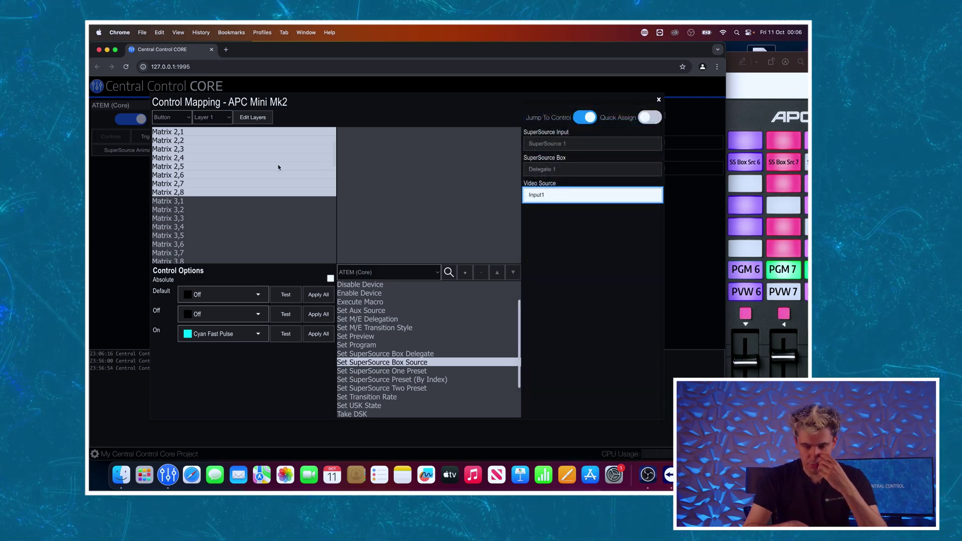
right_click(341, 182)
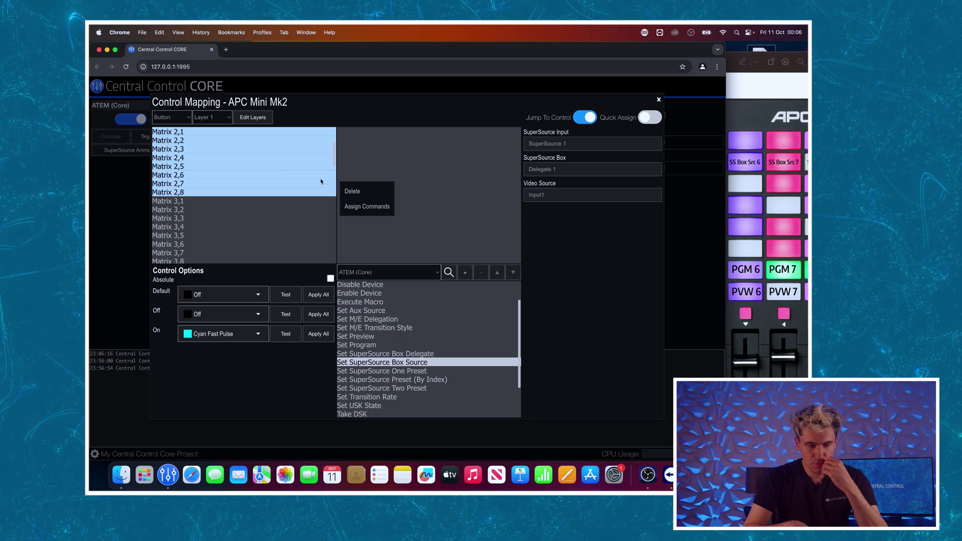
click(365, 206)
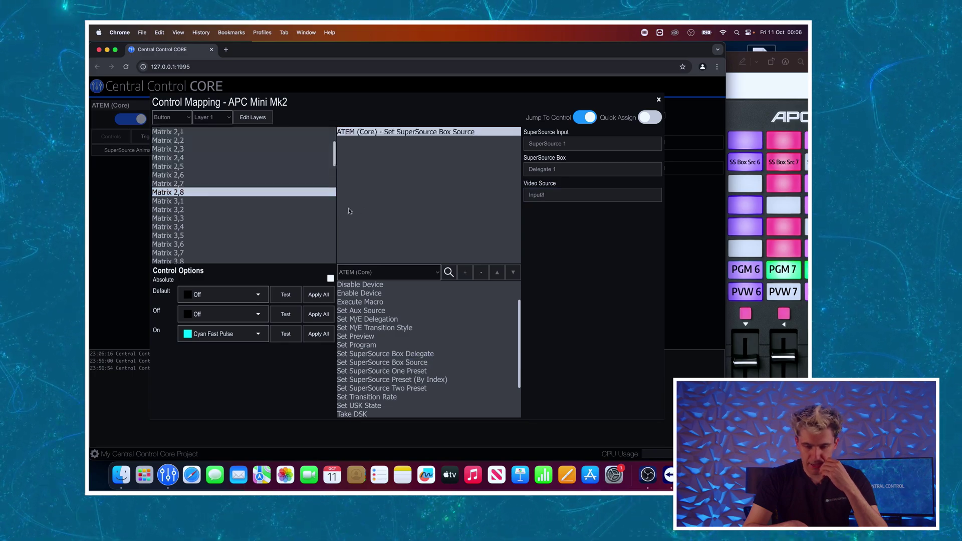
click(246, 186)
click(245, 175)
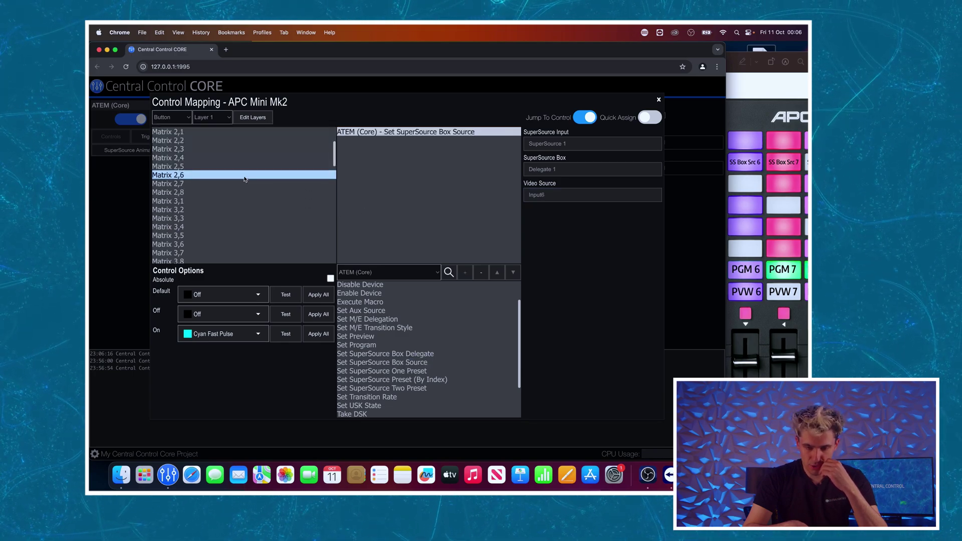
Check the Video Source values assigned to the buttons from Matrix 2,5 back to Matrix 2,1
click(243, 166)
click(230, 158)
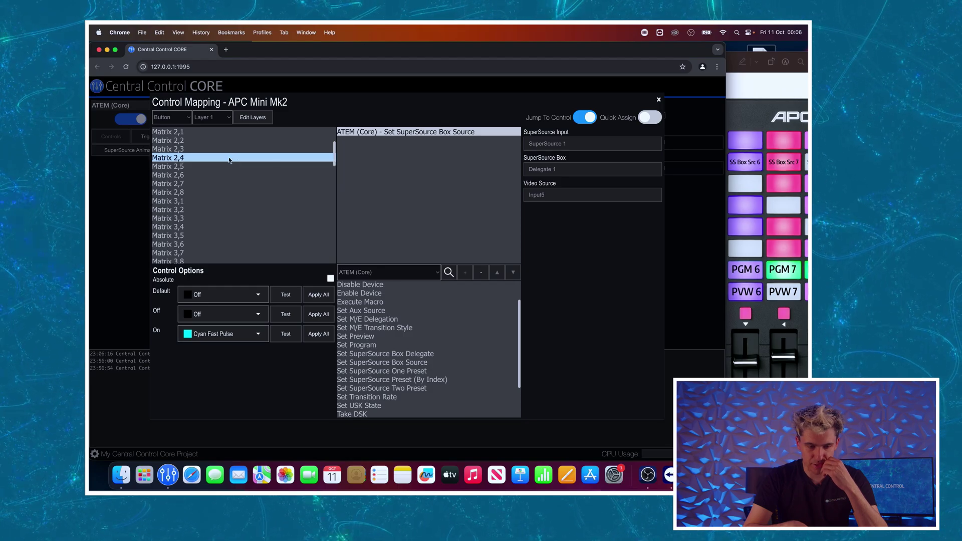
click(222, 150)
click(220, 132)
scroll(221, 150, up, 2)
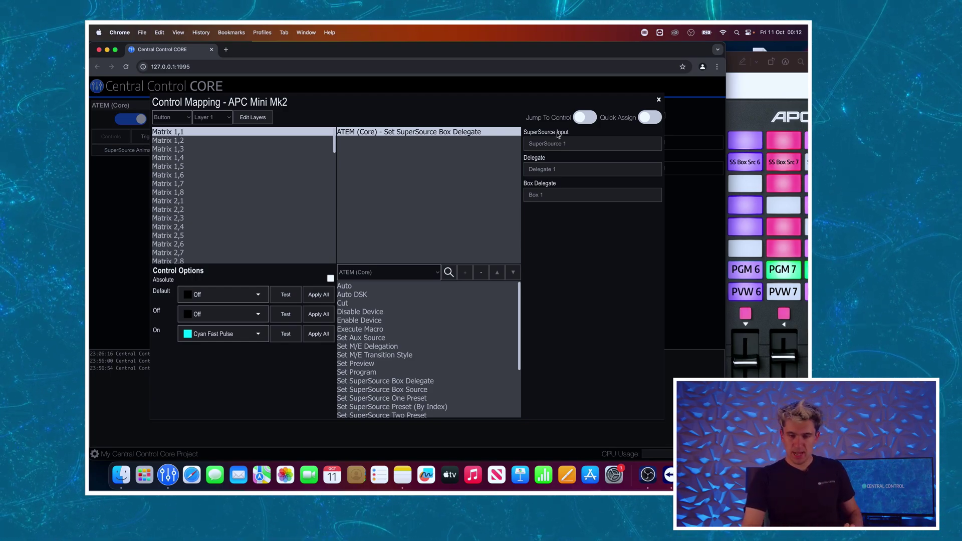
Enable Jump To Control and set the On colour of the preview buttons Matrix 8,1 and Matrix 8,2 to Green Solid High
click(586, 121)
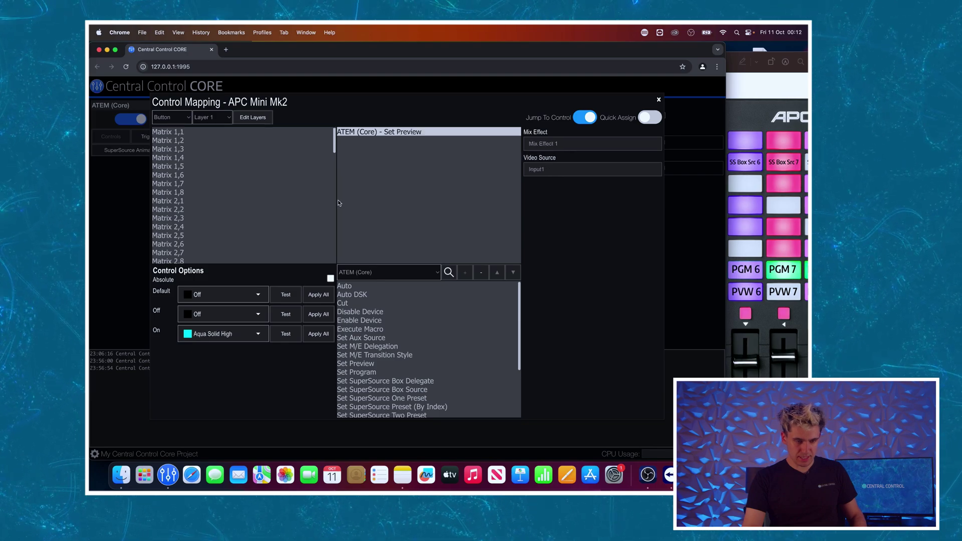
click(243, 334)
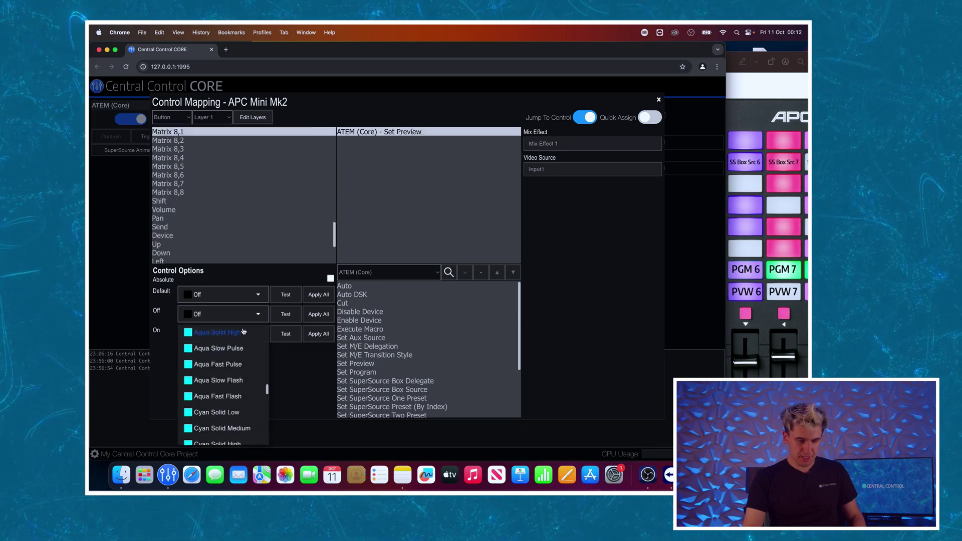
scroll(243, 351, down, 5)
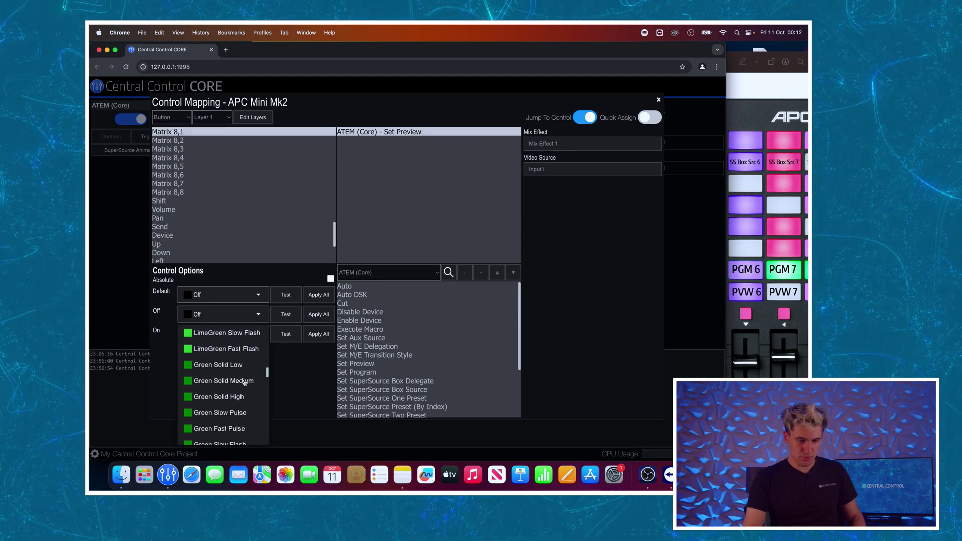
click(236, 398)
click(222, 334)
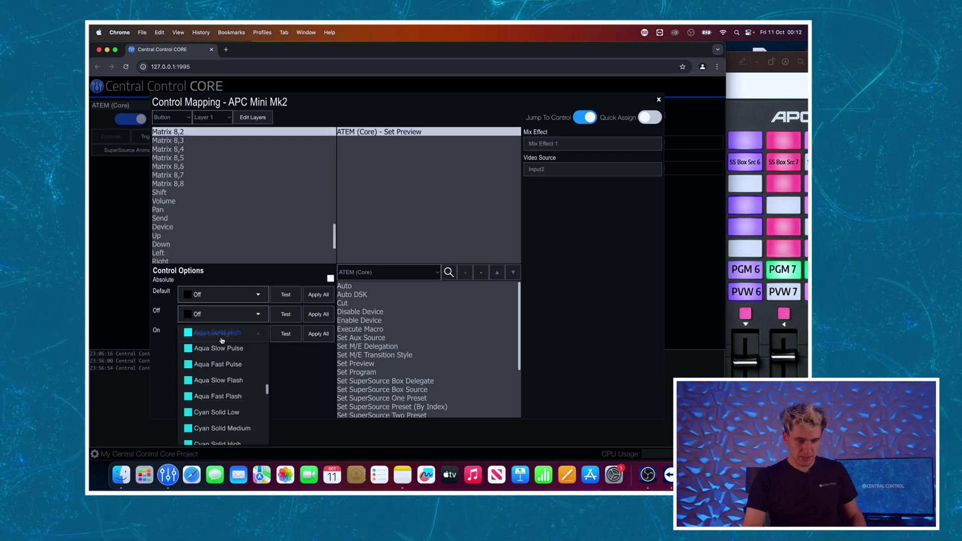
scroll(225, 352, down, 5)
scroll(225, 352, down, 2)
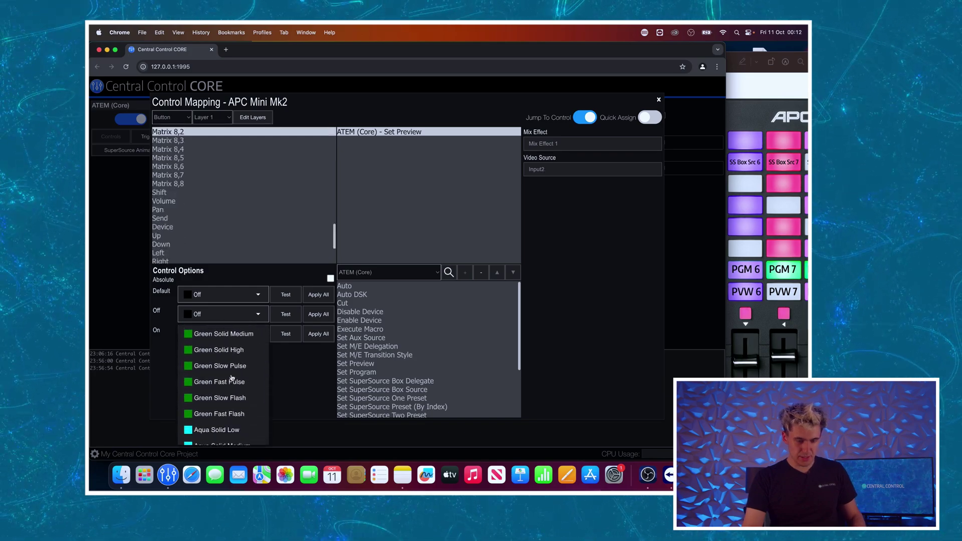
click(227, 350)
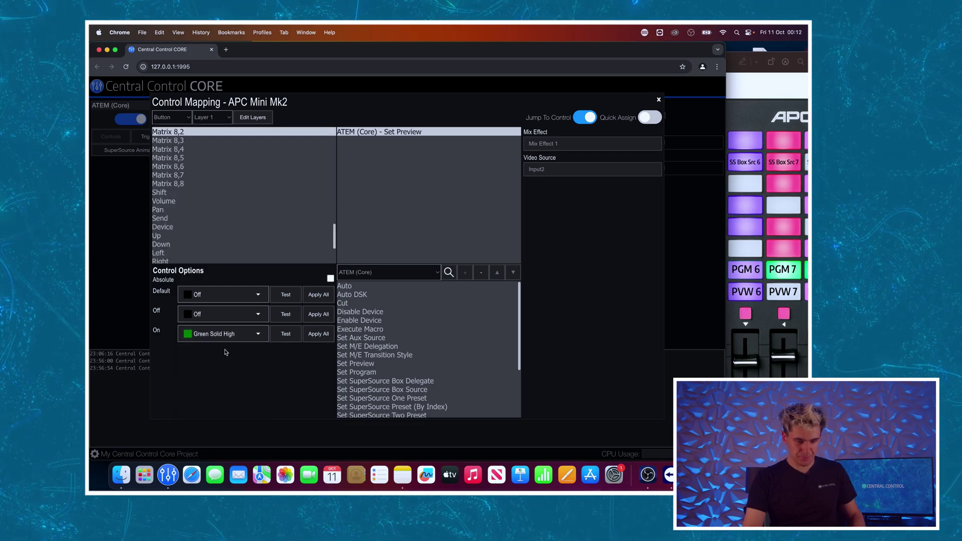
Set the On colour of the preview buttons Matrix 8,3 and Matrix 8,4 to match the green of Matrix 8,1 and 8,2
click(226, 336)
scroll(228, 346, up, 2)
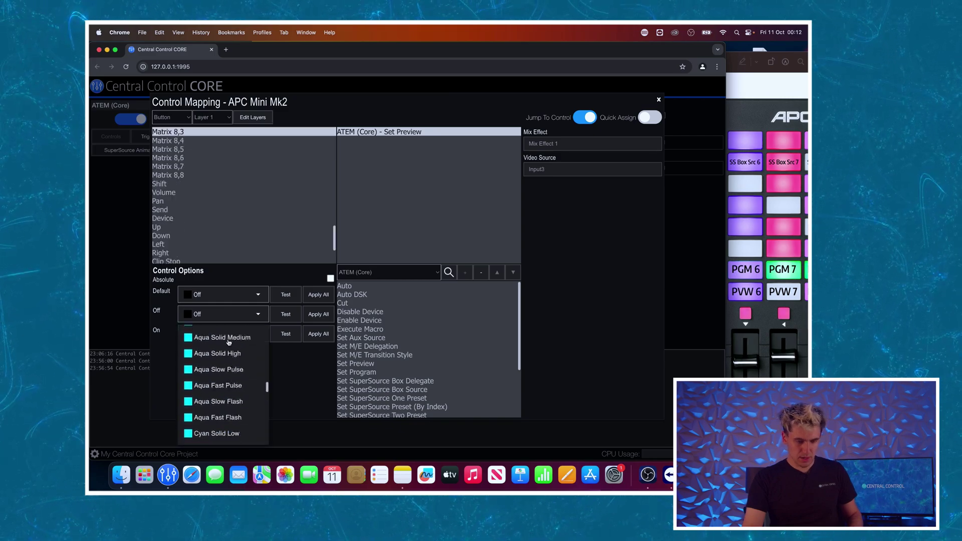
click(239, 393)
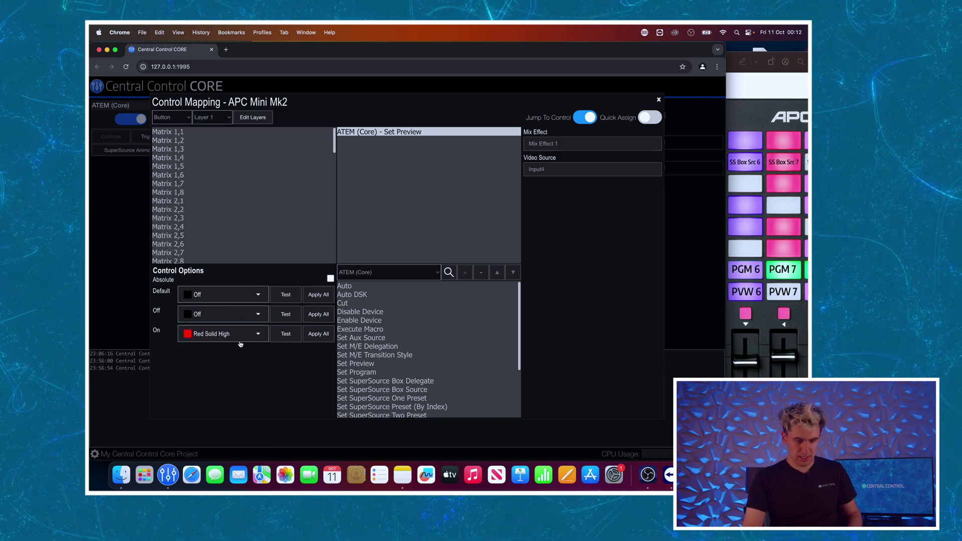
click(238, 335)
scroll(240, 350, down, 10)
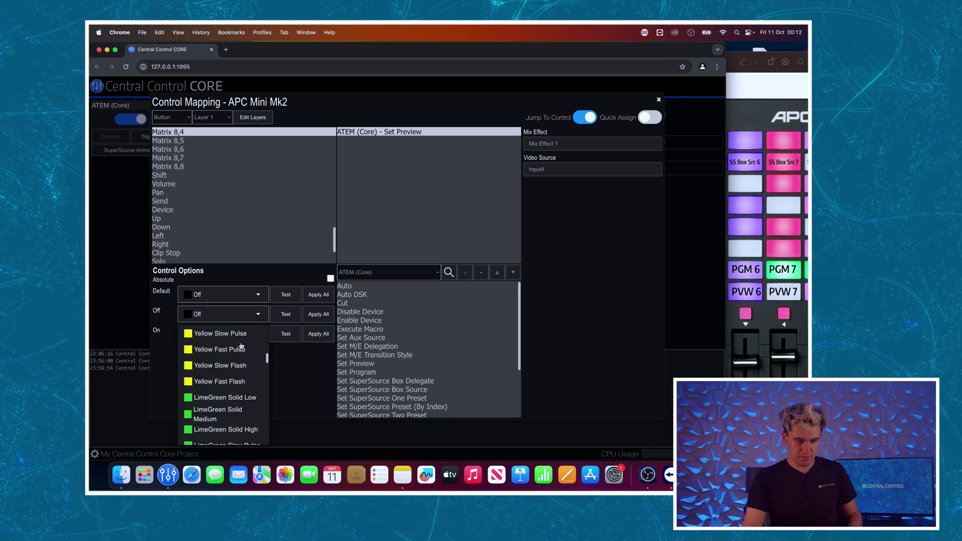